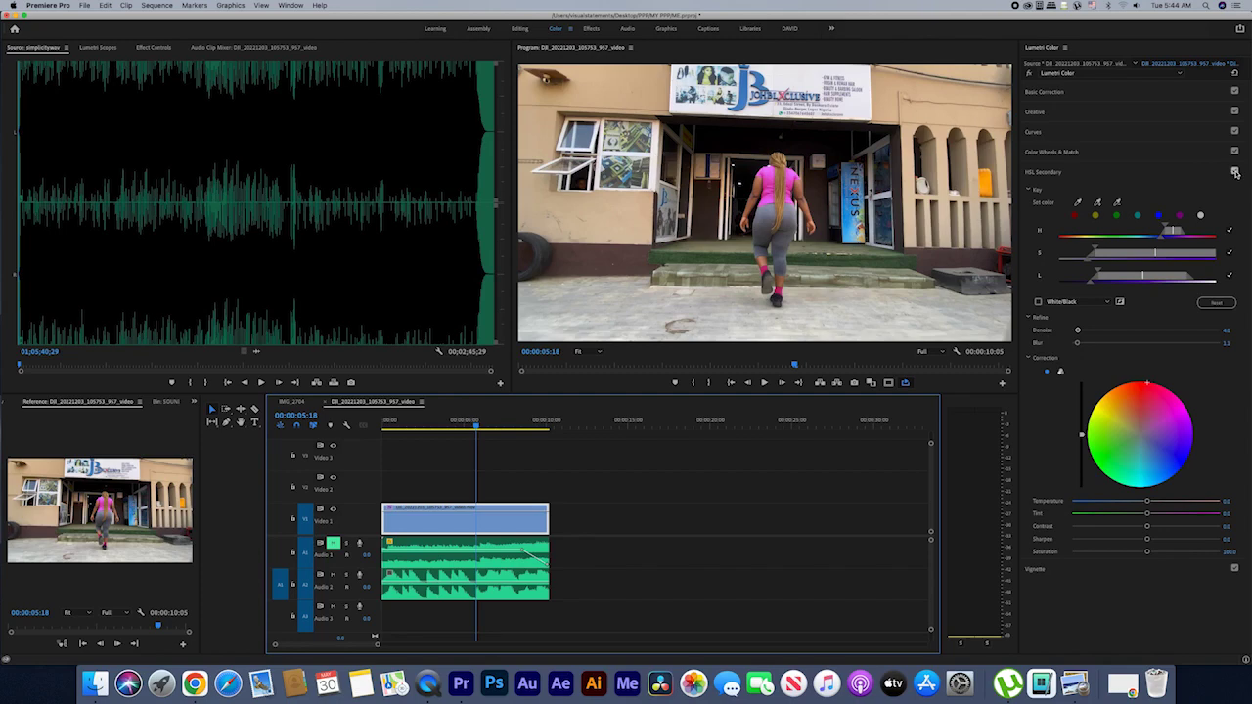
Compare the clip with HSL Secondary disabled and enabled, and reset the Lumetri Color effect
left_click(1234, 172)
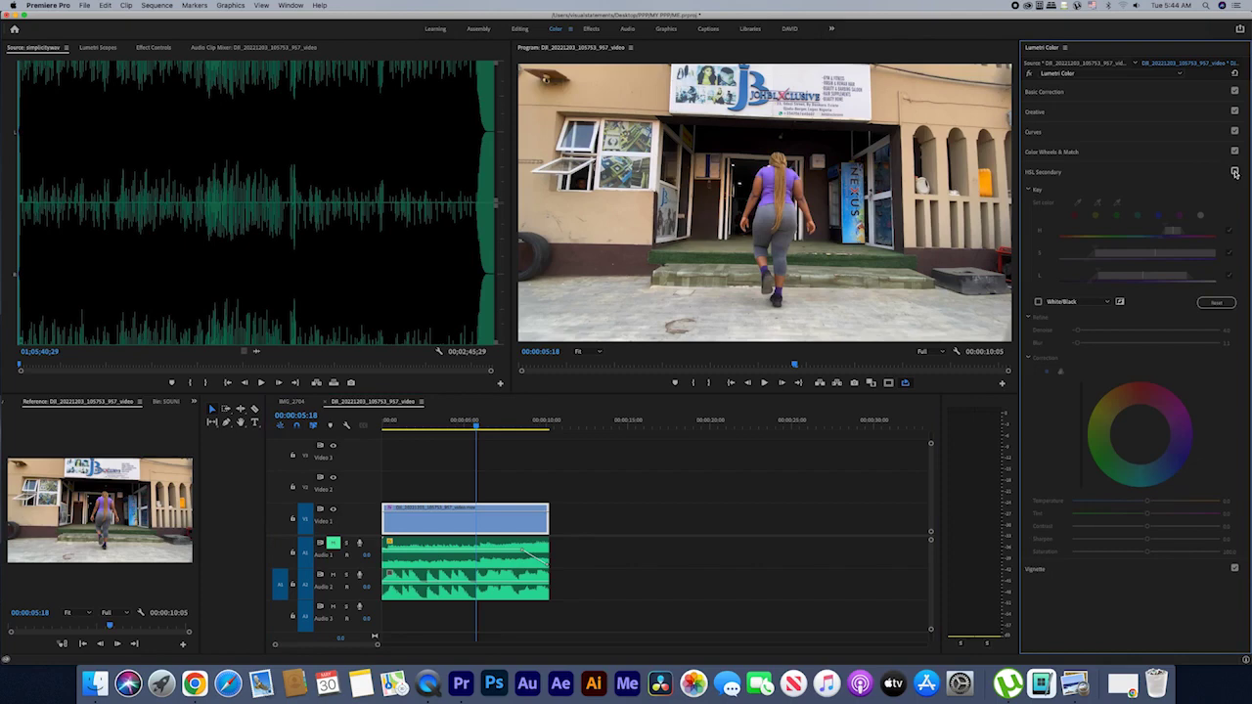
left_click(1235, 172)
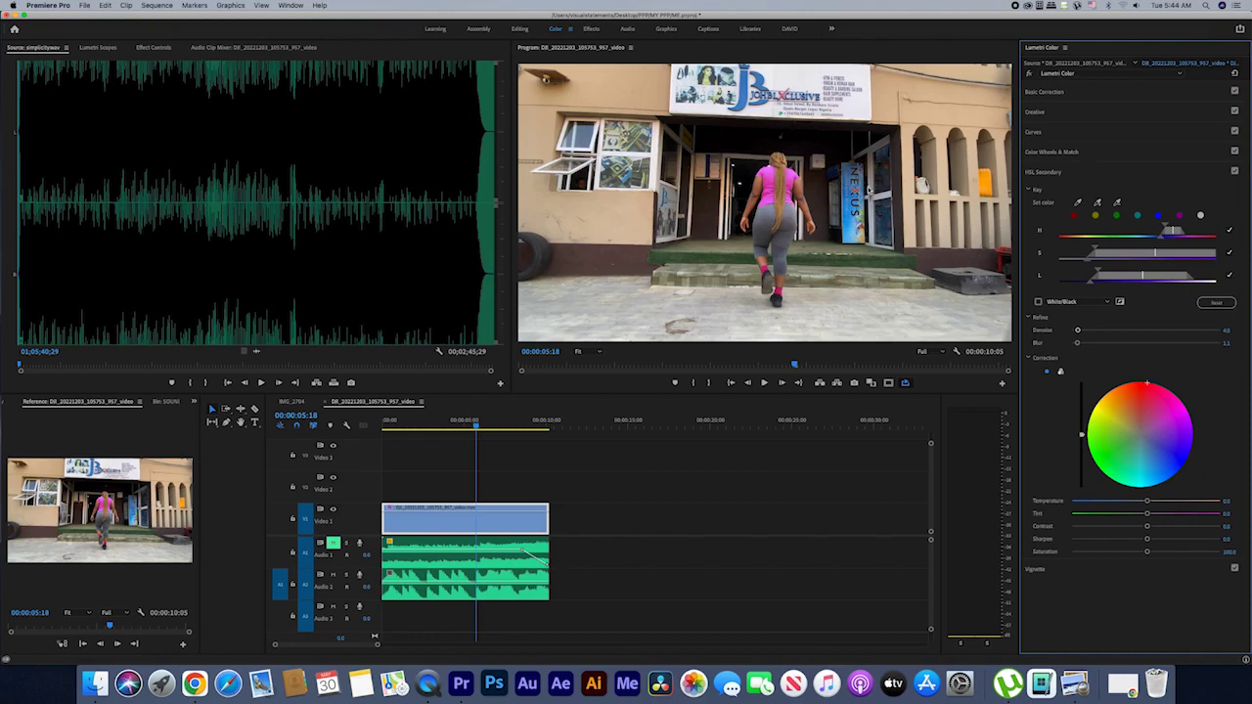
left_click(1234, 75)
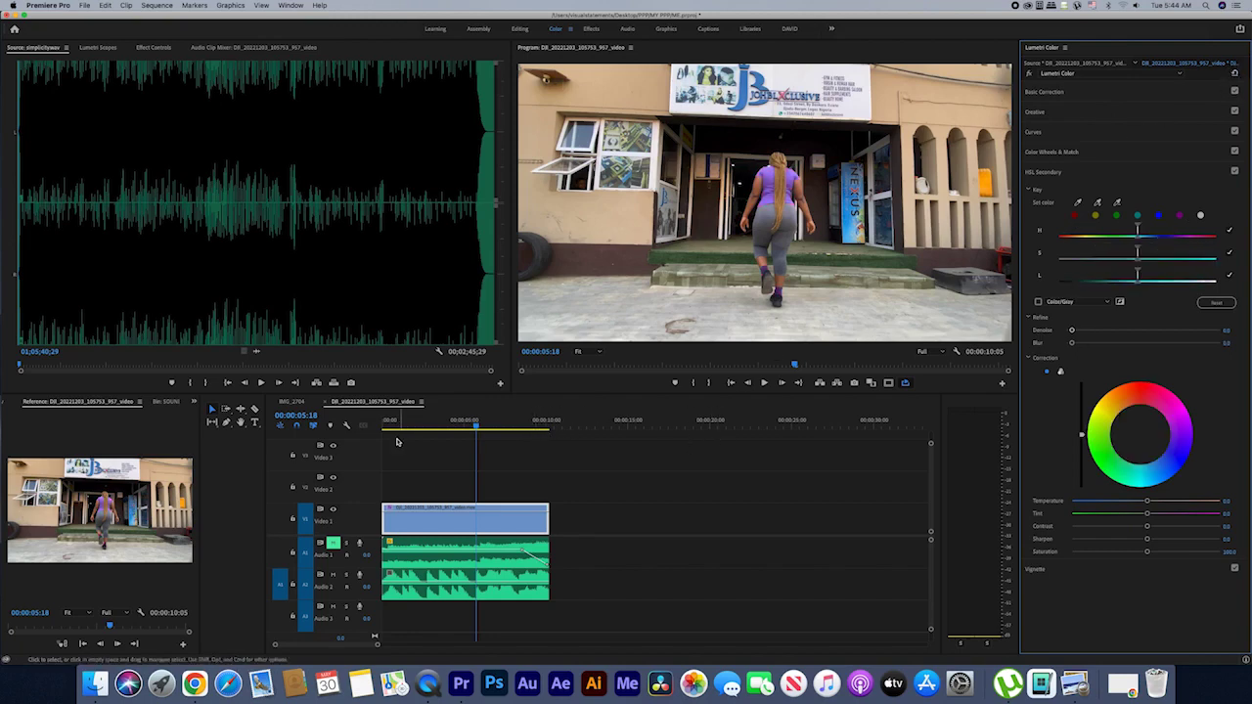
Play the reset clip from its beginning and return to the first frame
left_click_drag(478, 425, 335, 435)
key("space")
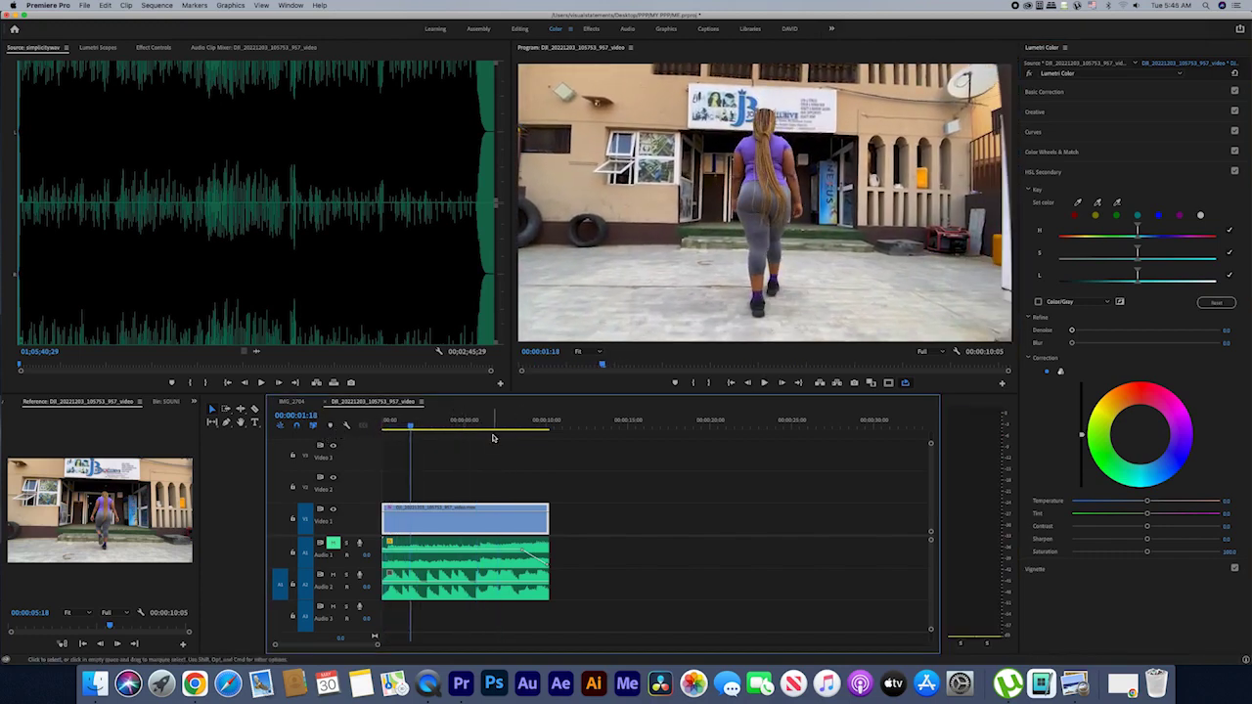
key("space")
key("Home")
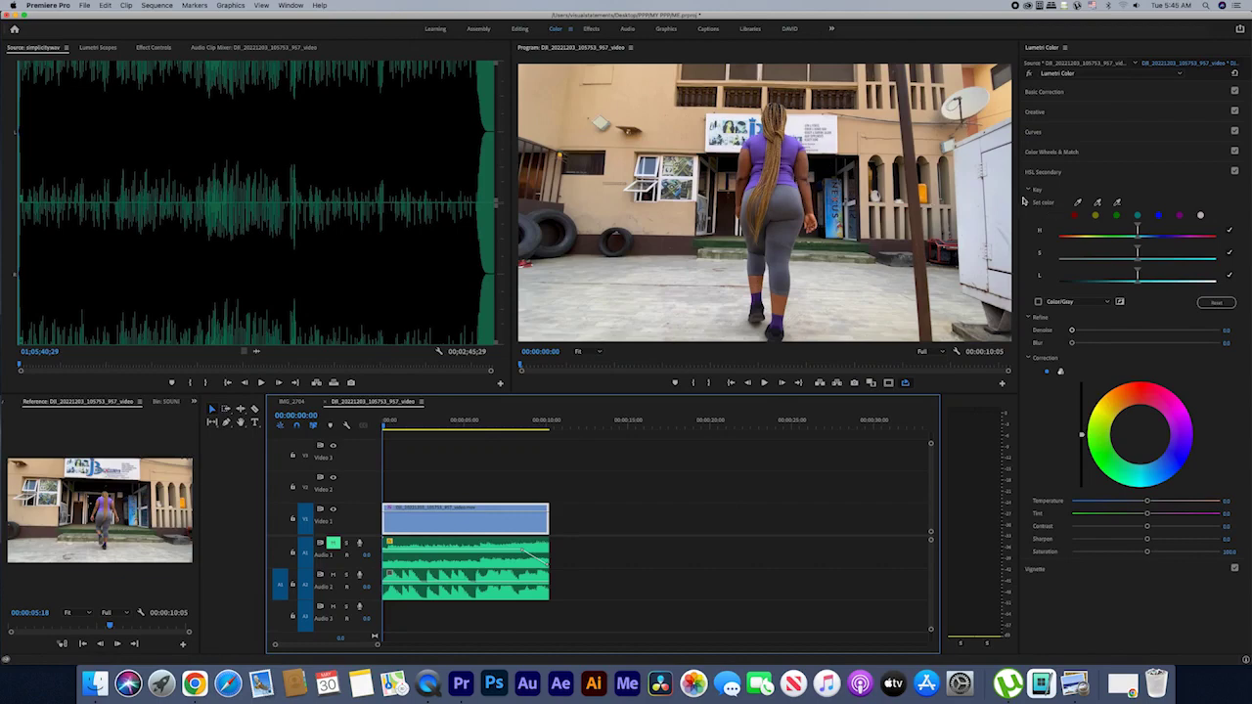
Sample the woman's purple shirt as the HSL Secondary key color and turn on the mask preview
left_click(1077, 204)
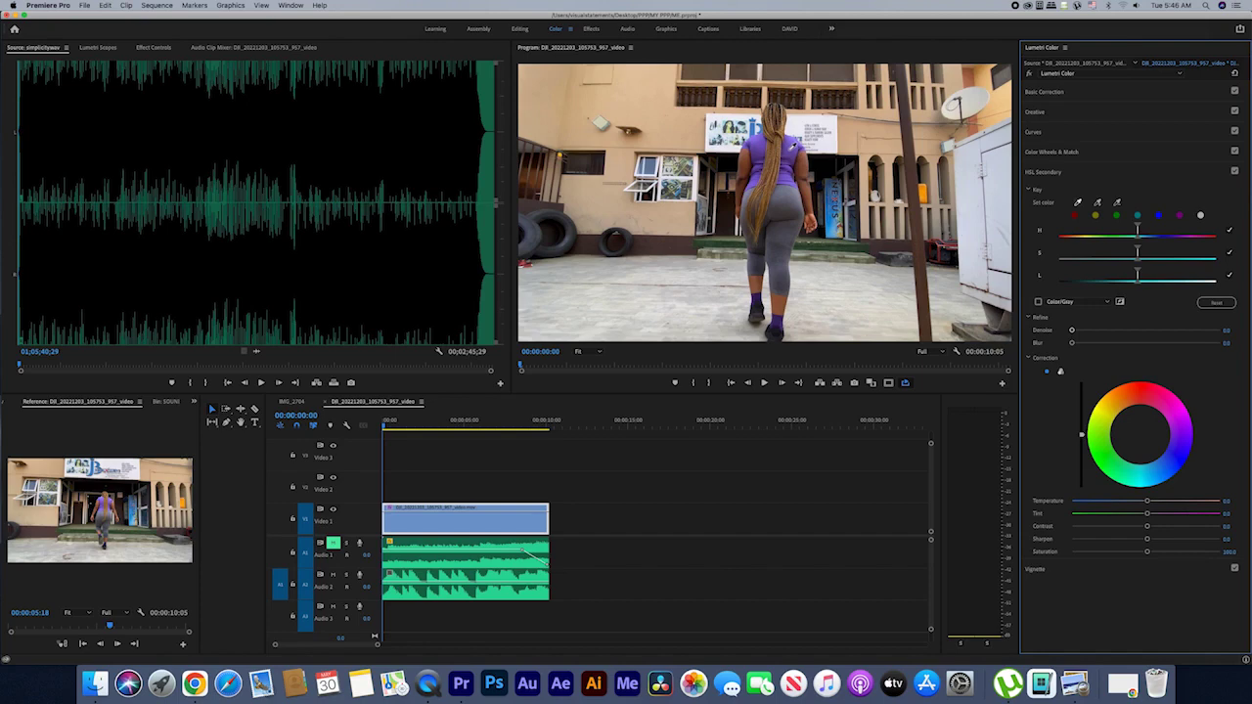
left_click(788, 153)
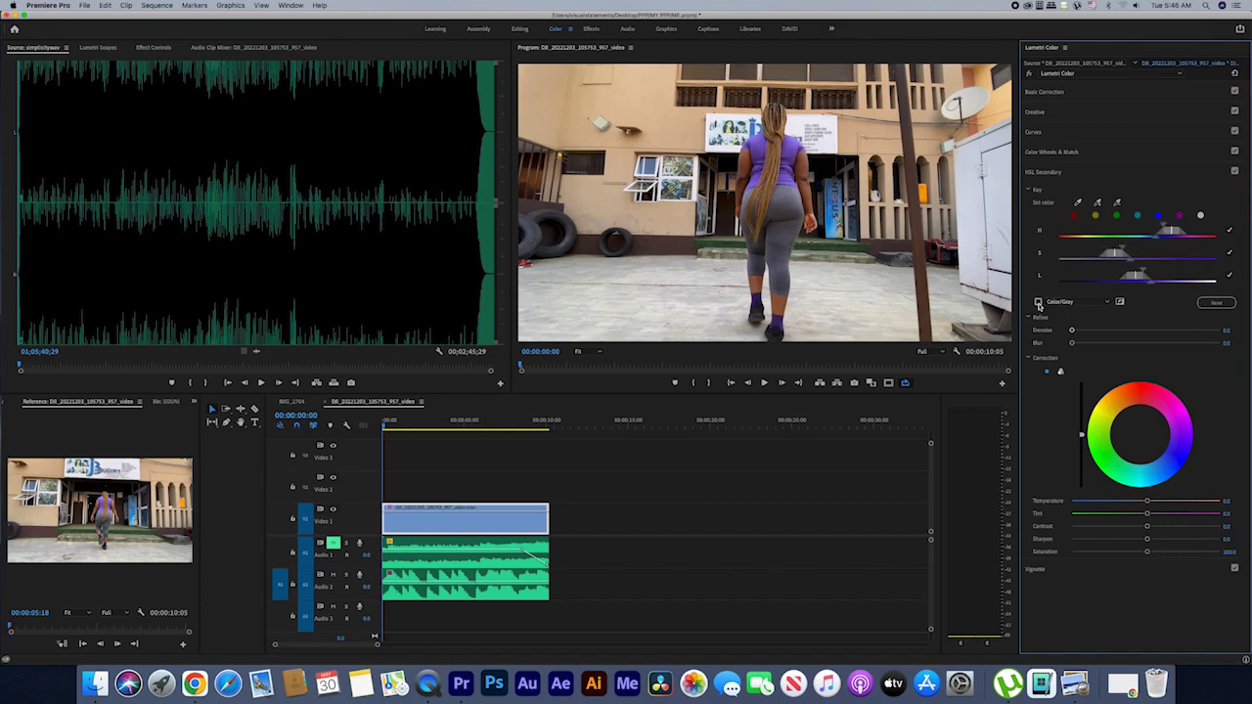
left_click(1039, 303)
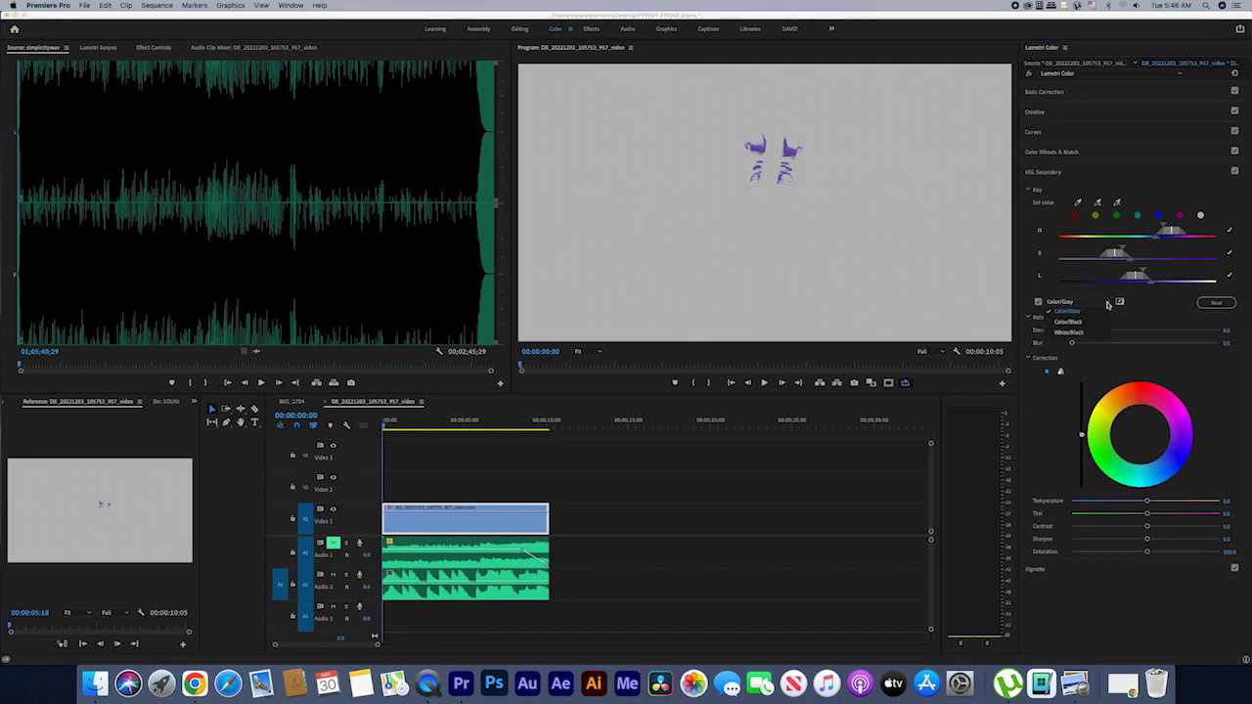
Preview the mask in Color/Black and Color/Gray, and set its display mode to White/Black
left_click(1102, 305)
left_click(1069, 322)
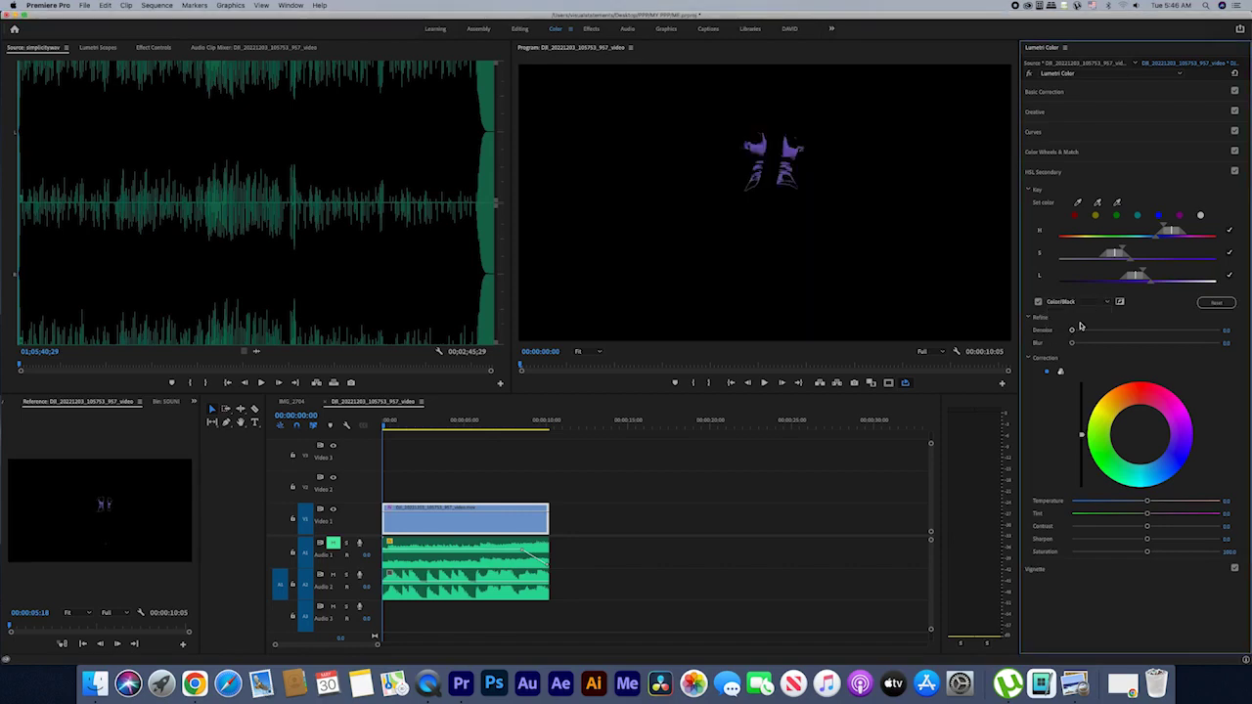
left_click(1107, 302)
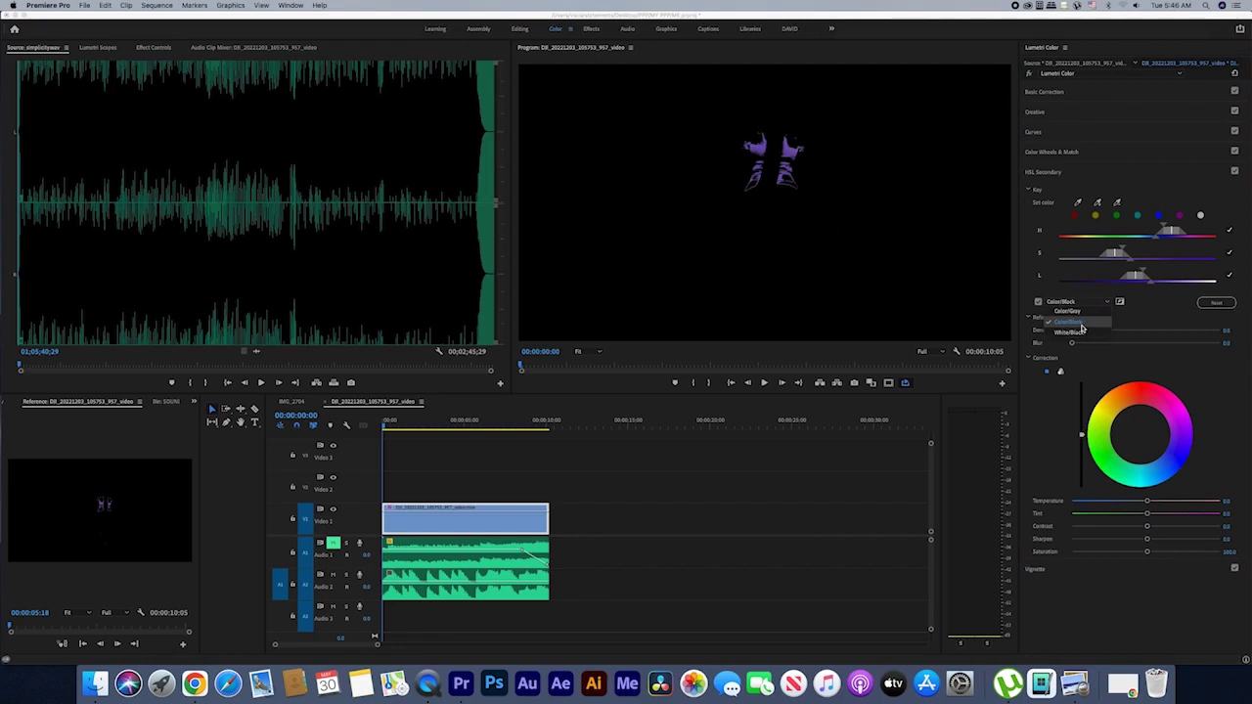
left_click(1074, 312)
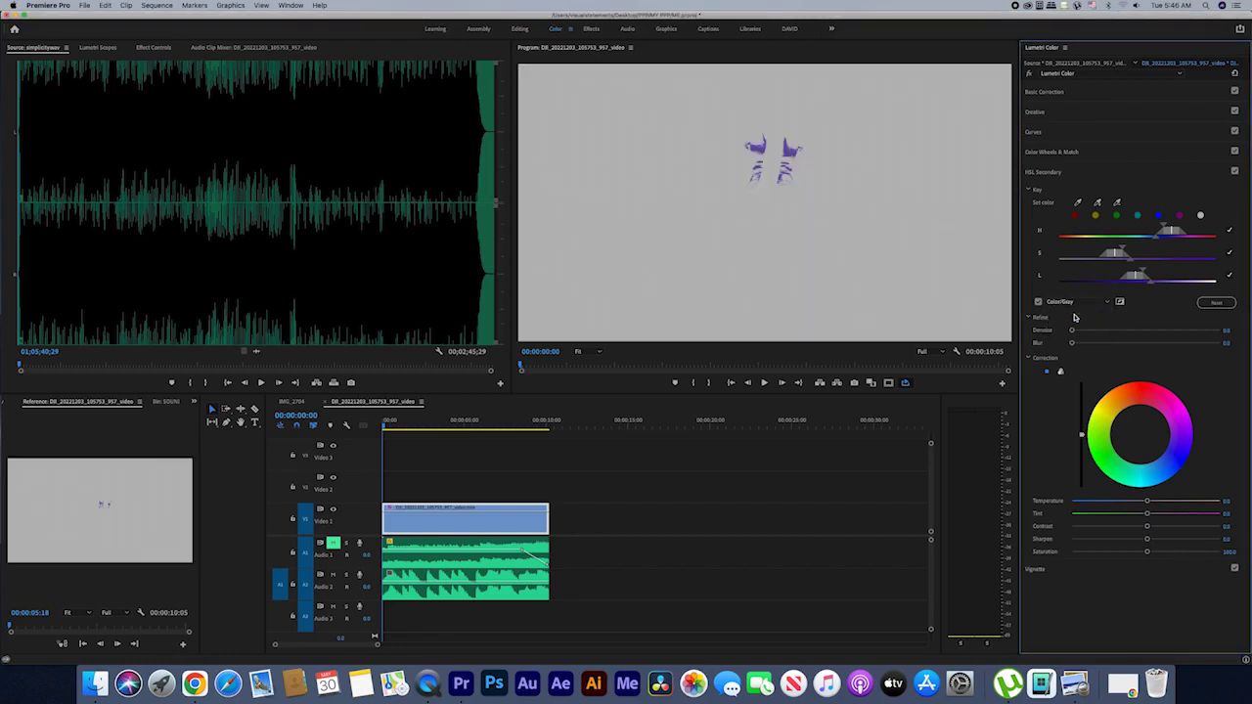
left_click(1107, 301)
left_click(1079, 334)
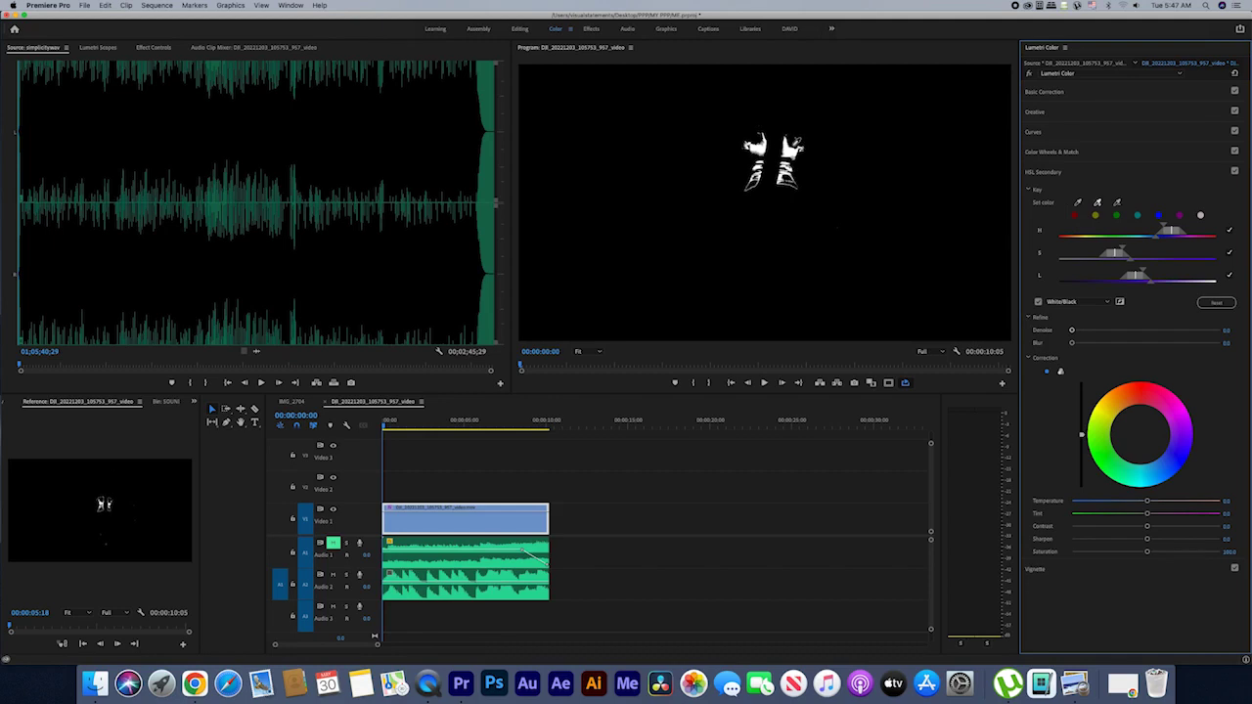
Add another purple shade from the shirt's upper back to the key and compare the mask with the footage
left_click_drag(793, 146, 794, 145)
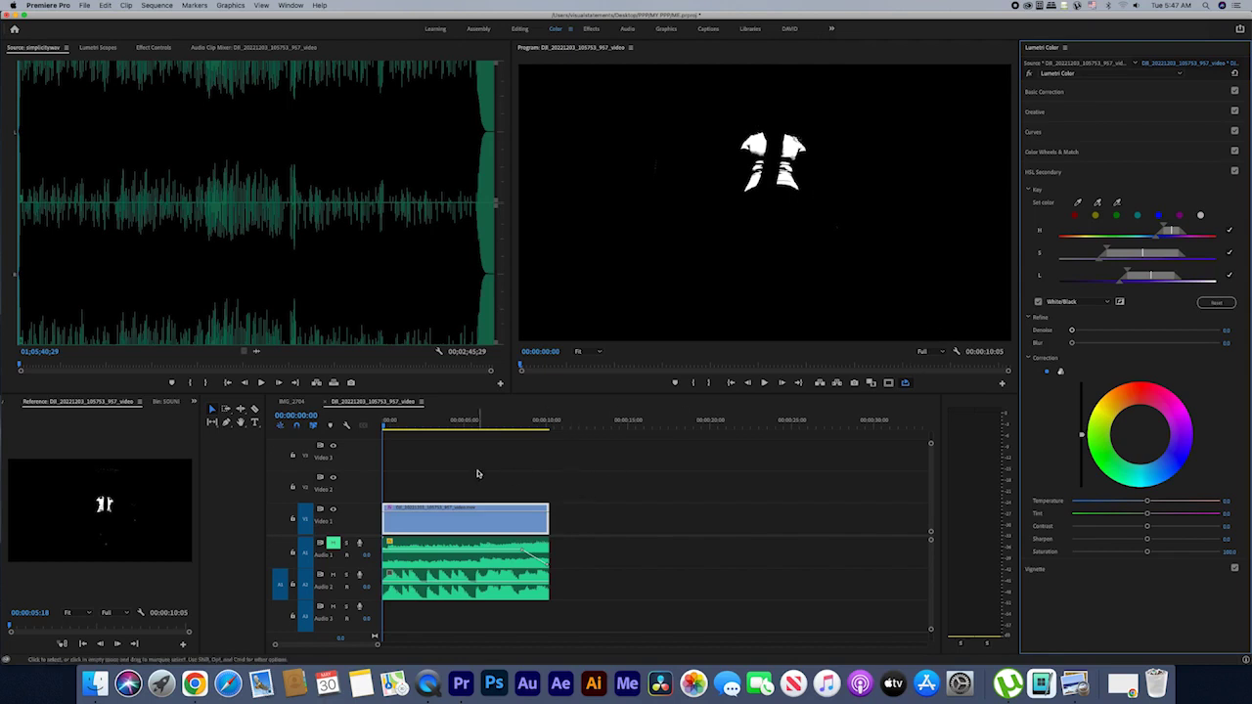
left_click(1038, 302)
left_click(1038, 303)
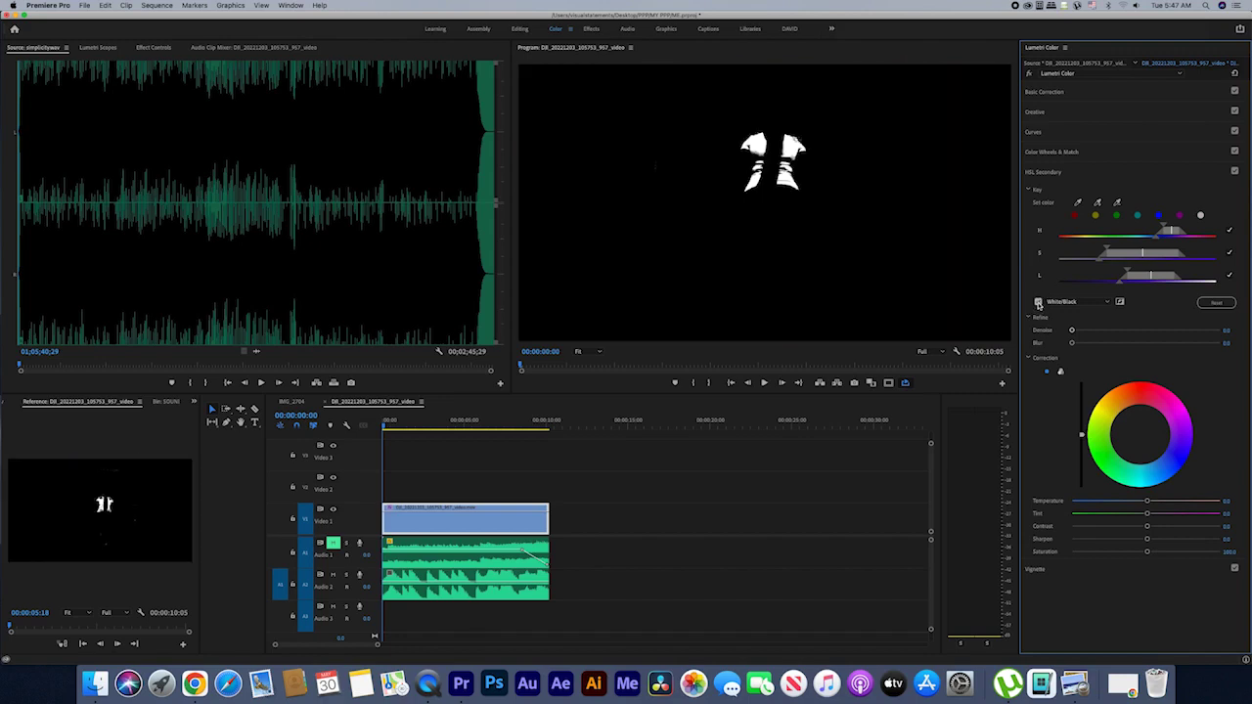
left_click(1037, 303)
left_click(1037, 303)
left_click(1038, 303)
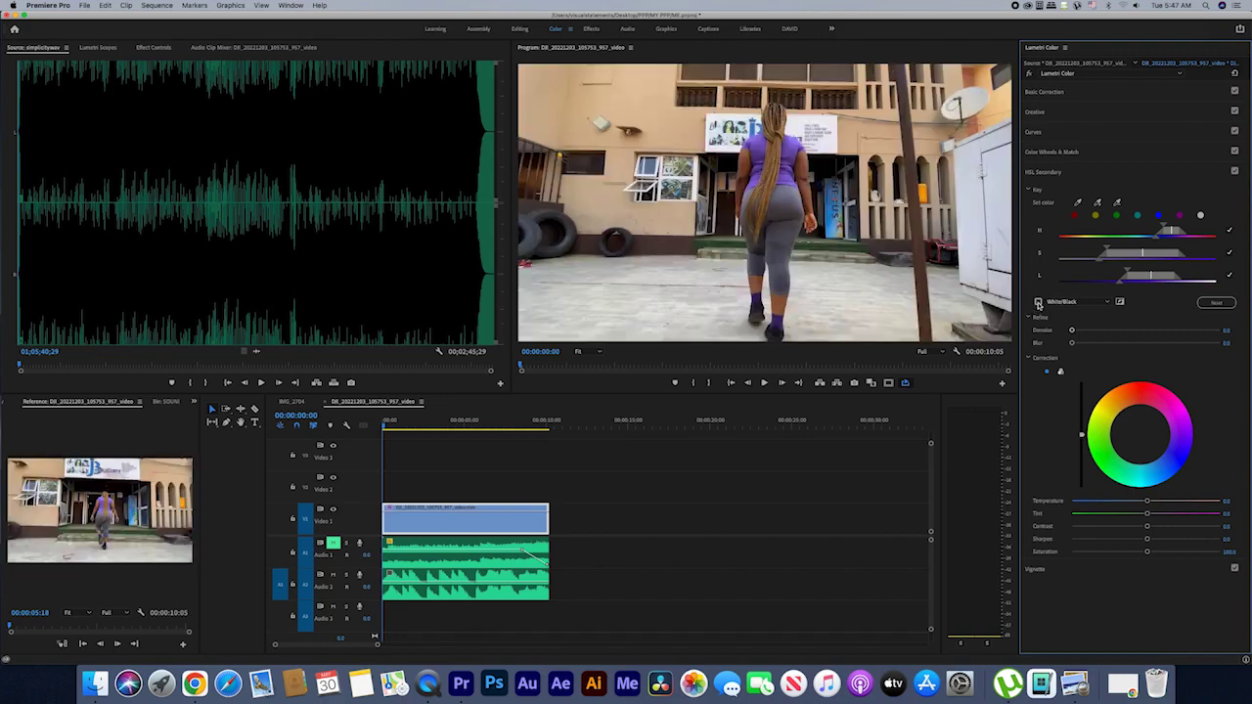
left_click(1038, 303)
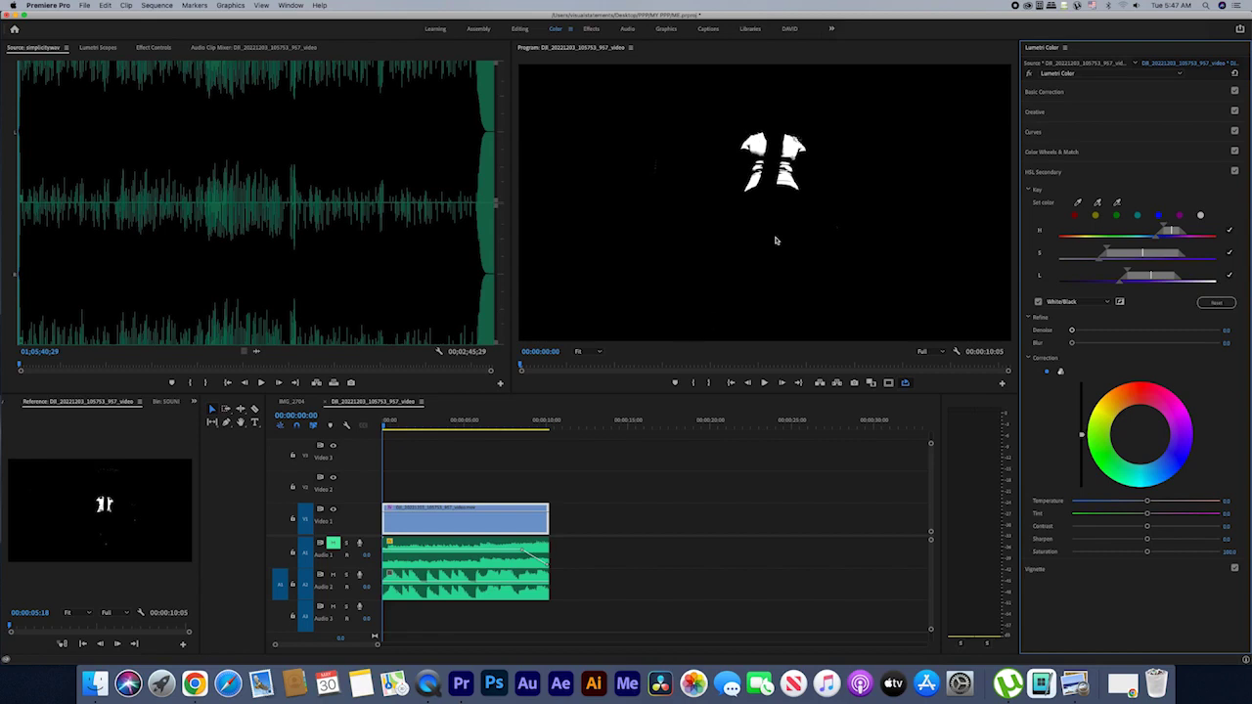
With the program view at 100%, add the unselected folds at the shirt's waist to the key and compare the mask with the footage
left_click(598, 352)
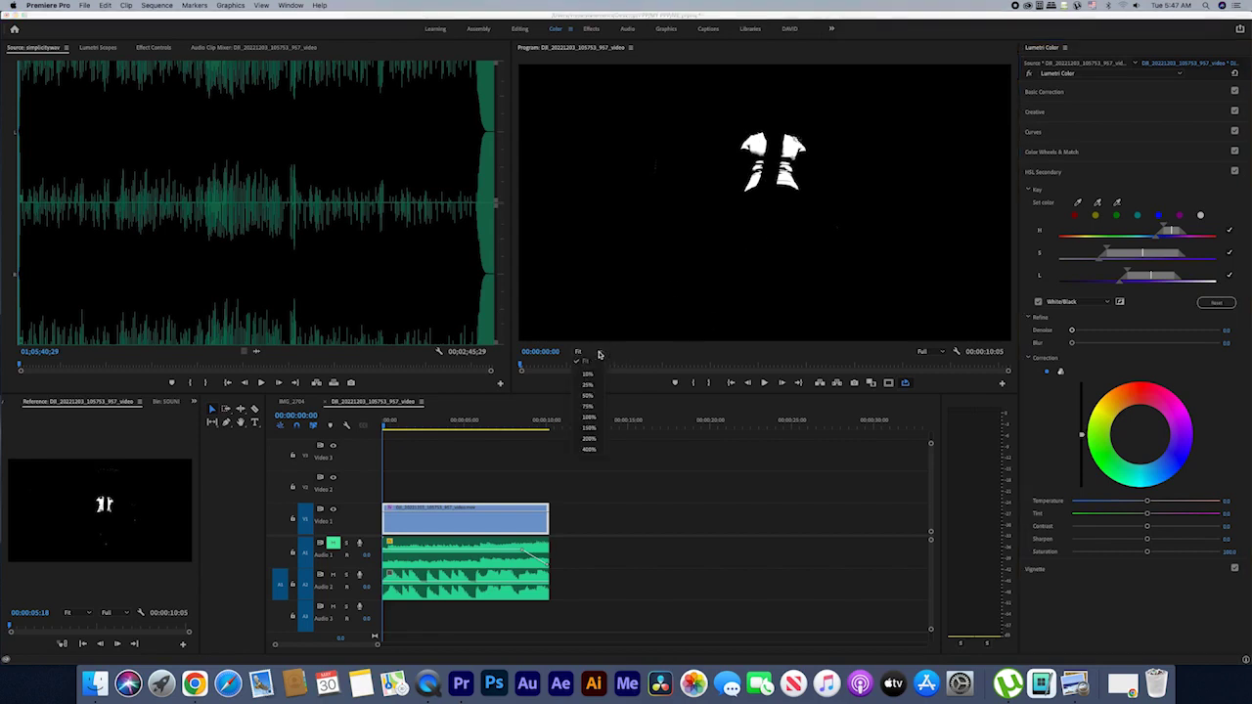
left_click(588, 417)
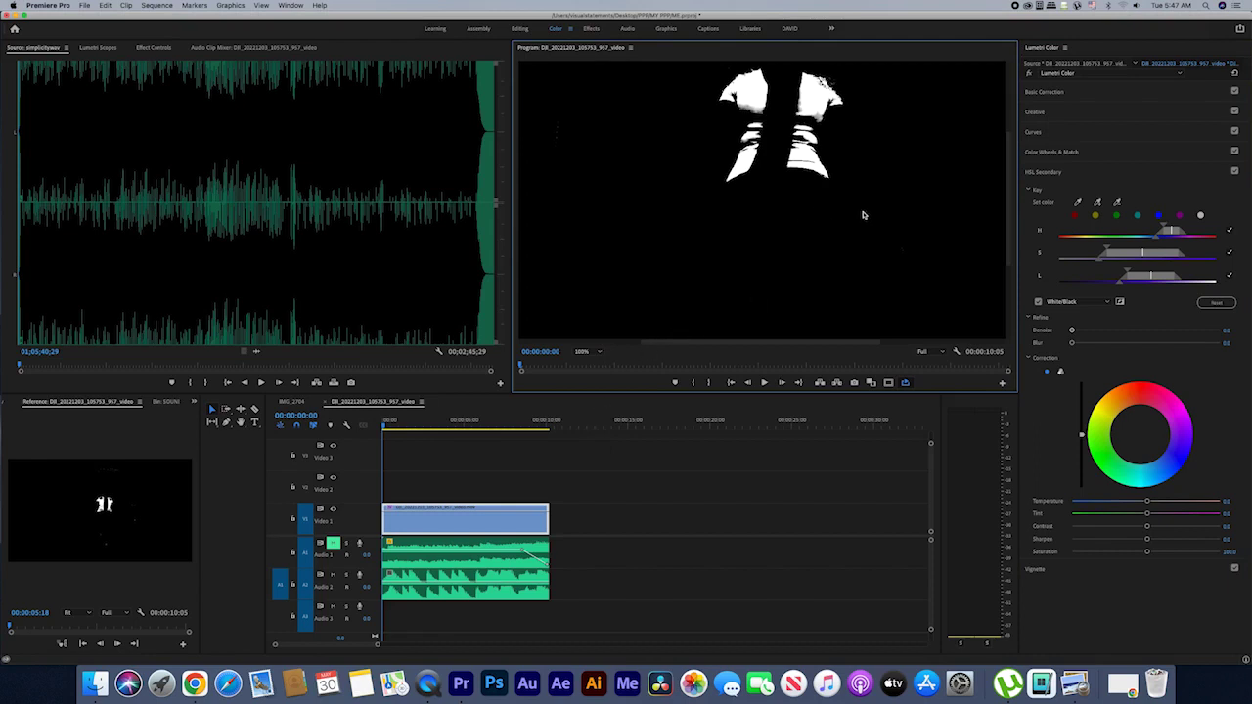
left_click_drag(1007, 227, 1006, 198)
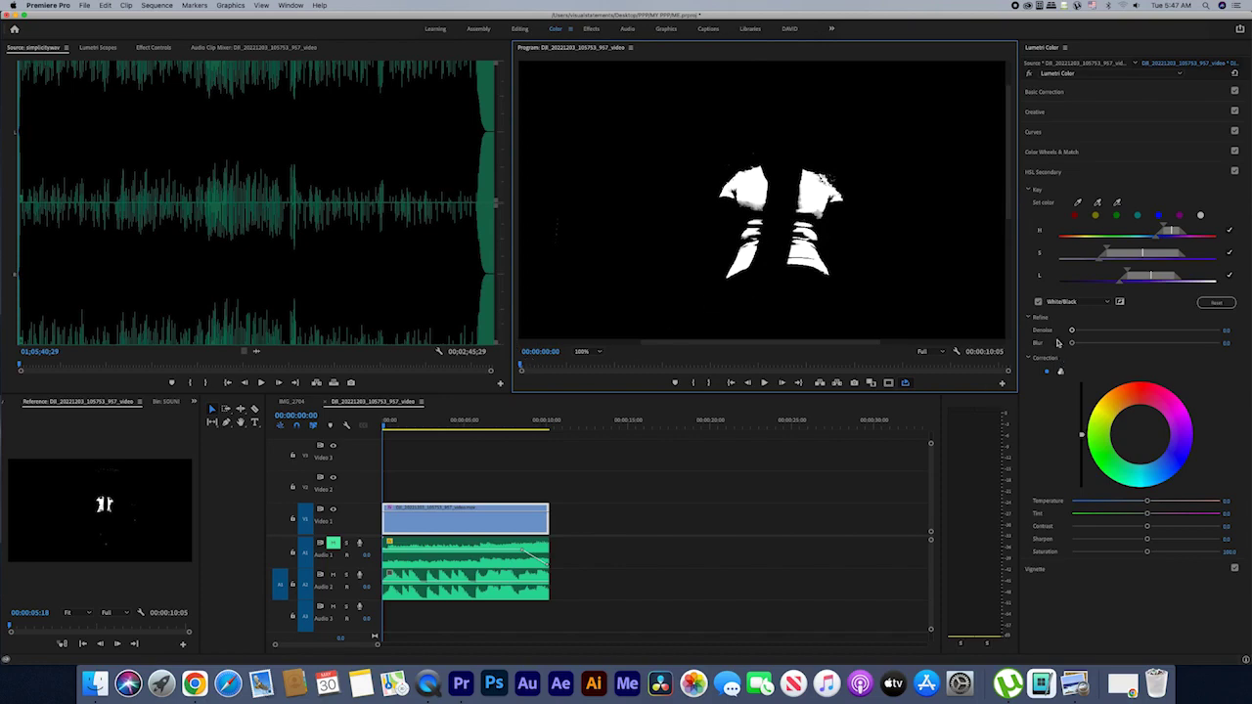
left_click(1038, 302)
left_click(1037, 302)
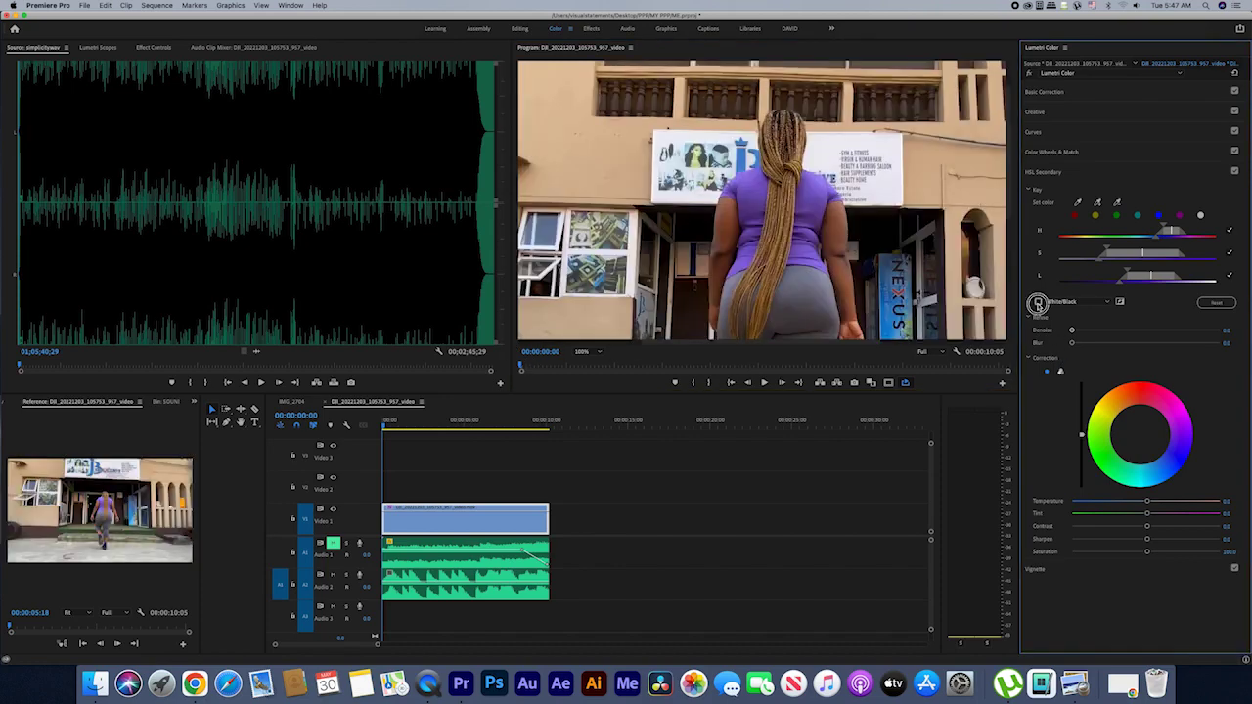
left_click(1037, 302)
left_click(1037, 302)
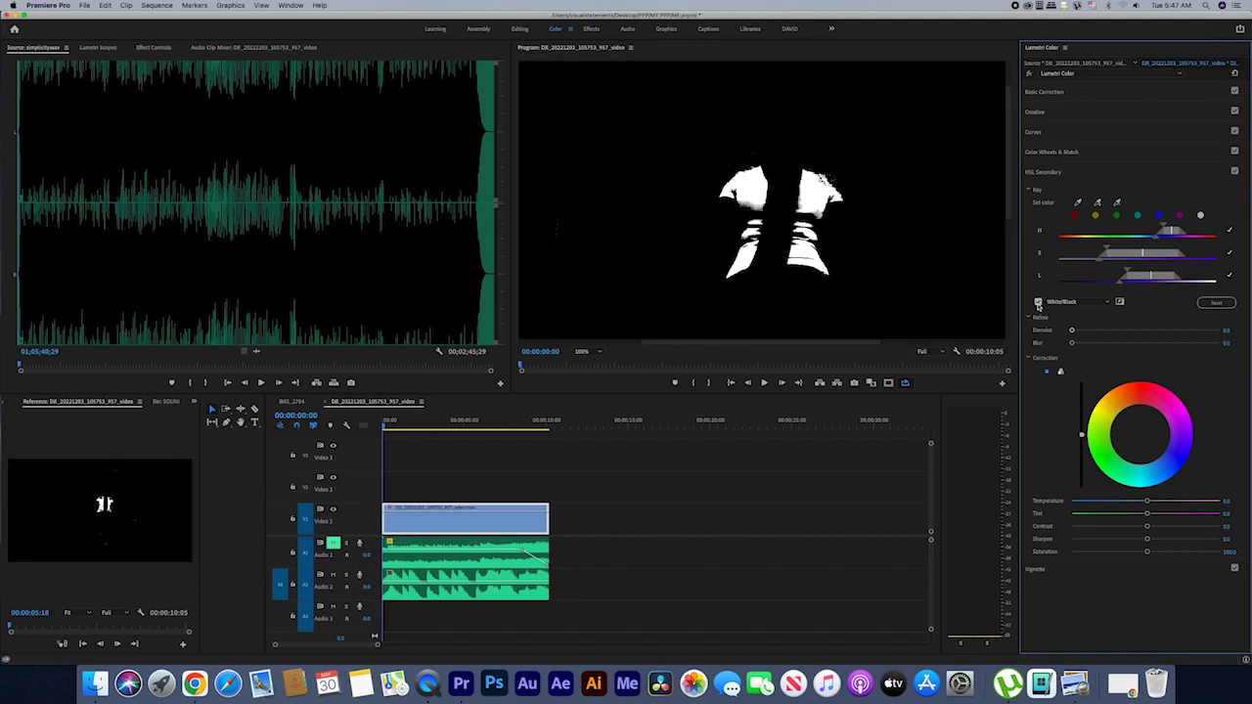
left_click(1038, 302)
left_click(1038, 302)
left_click_drag(804, 222, 800, 217)
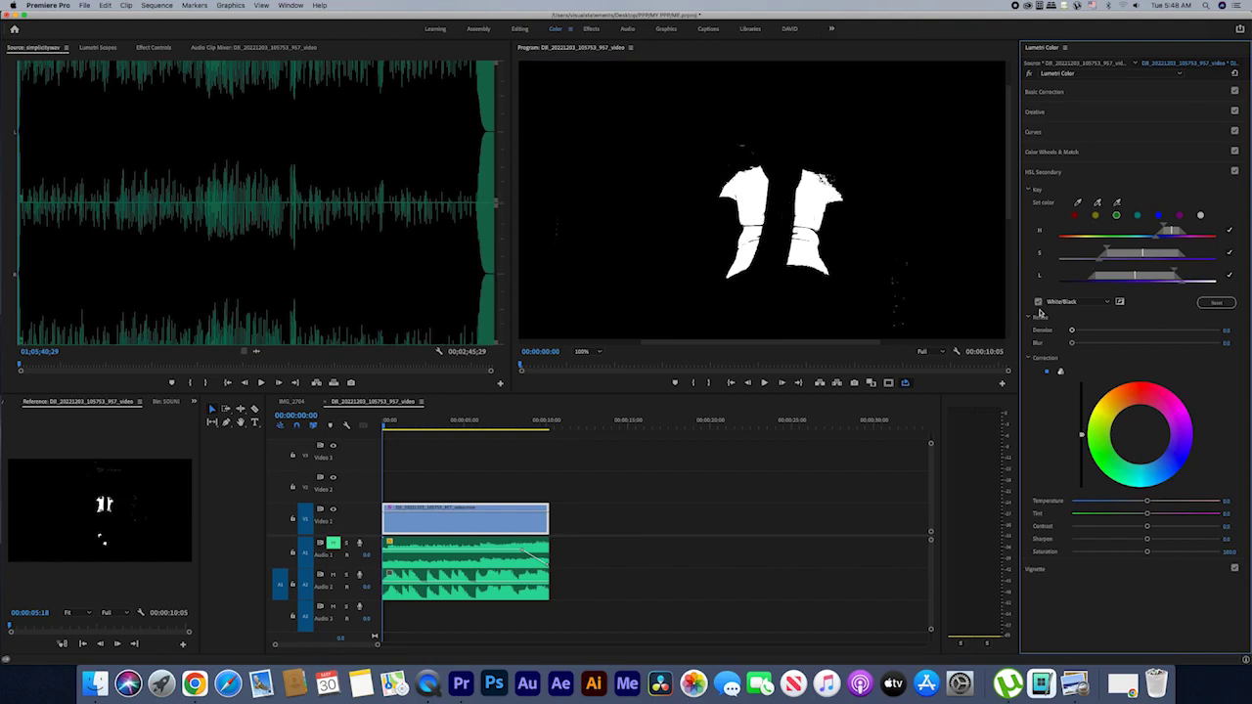
left_click(1038, 303)
left_click(1038, 304)
left_click(1039, 304)
At 00:00:01:10, add the gaps on the shirt's shoulder to the key and compare the mask with the footage
key("space")
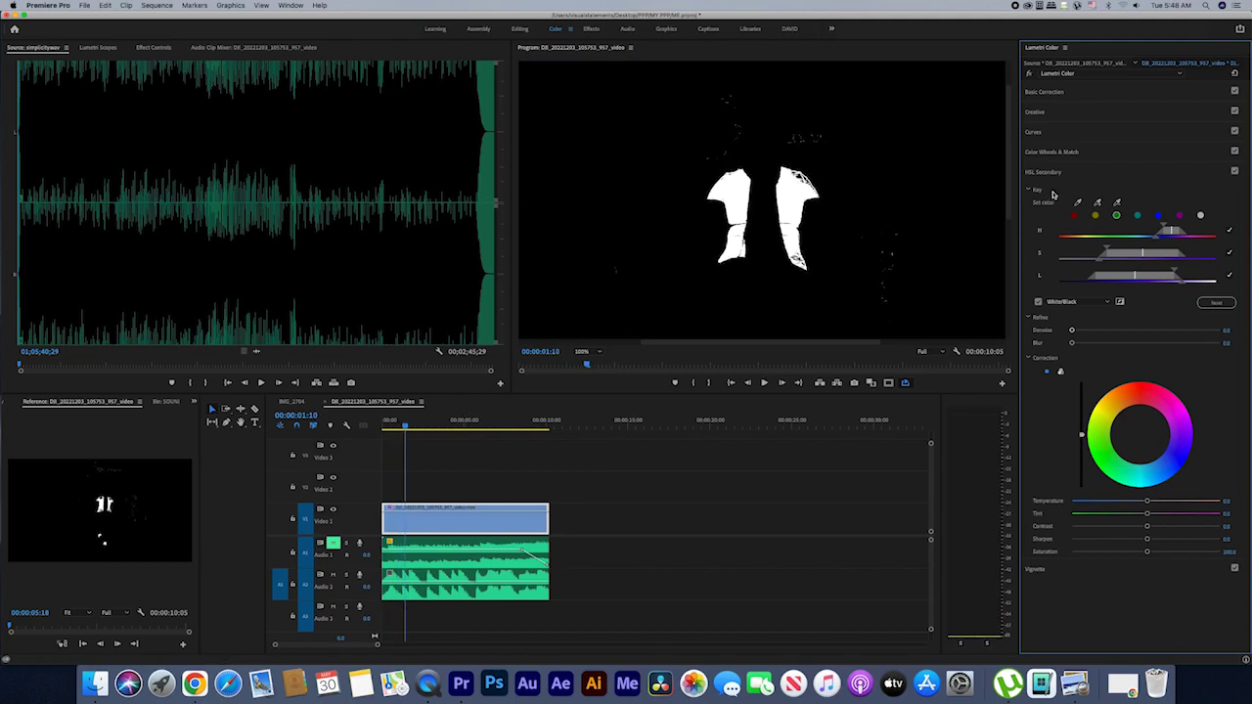
left_click(1096, 215)
left_click(1098, 202)
left_click(798, 180)
left_click(1098, 202)
left_click_drag(803, 176, 802, 181)
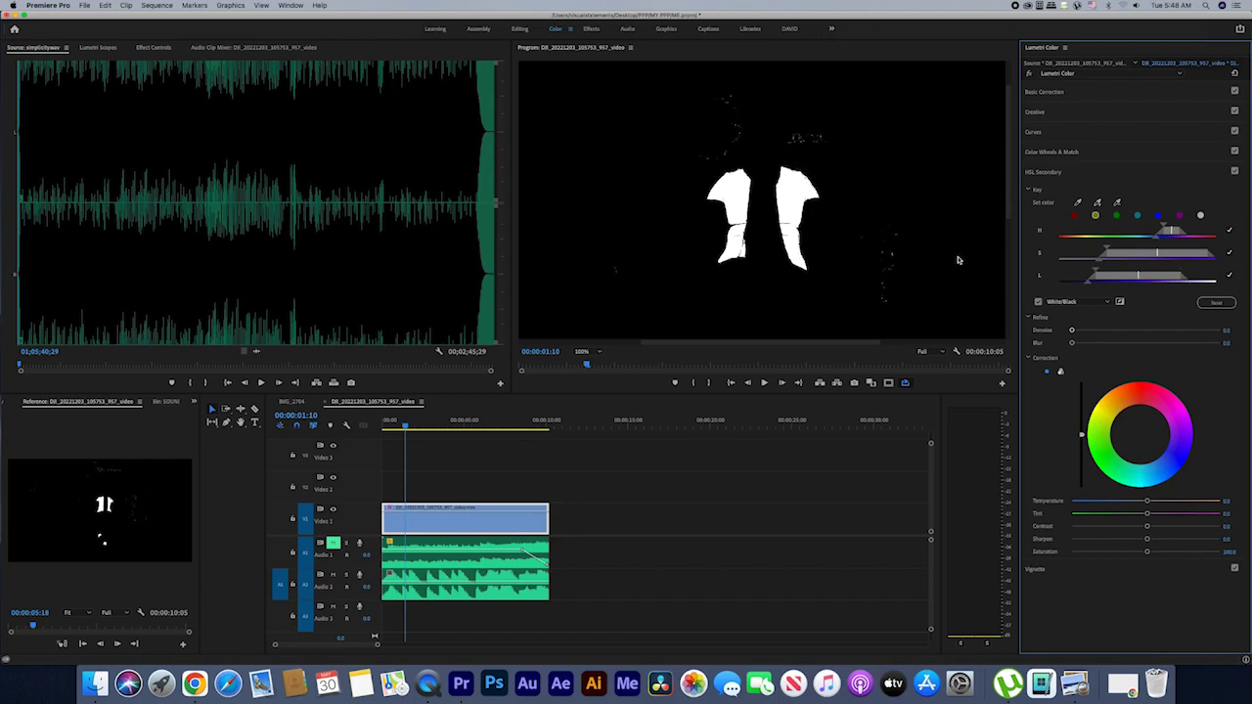
left_click(1038, 302)
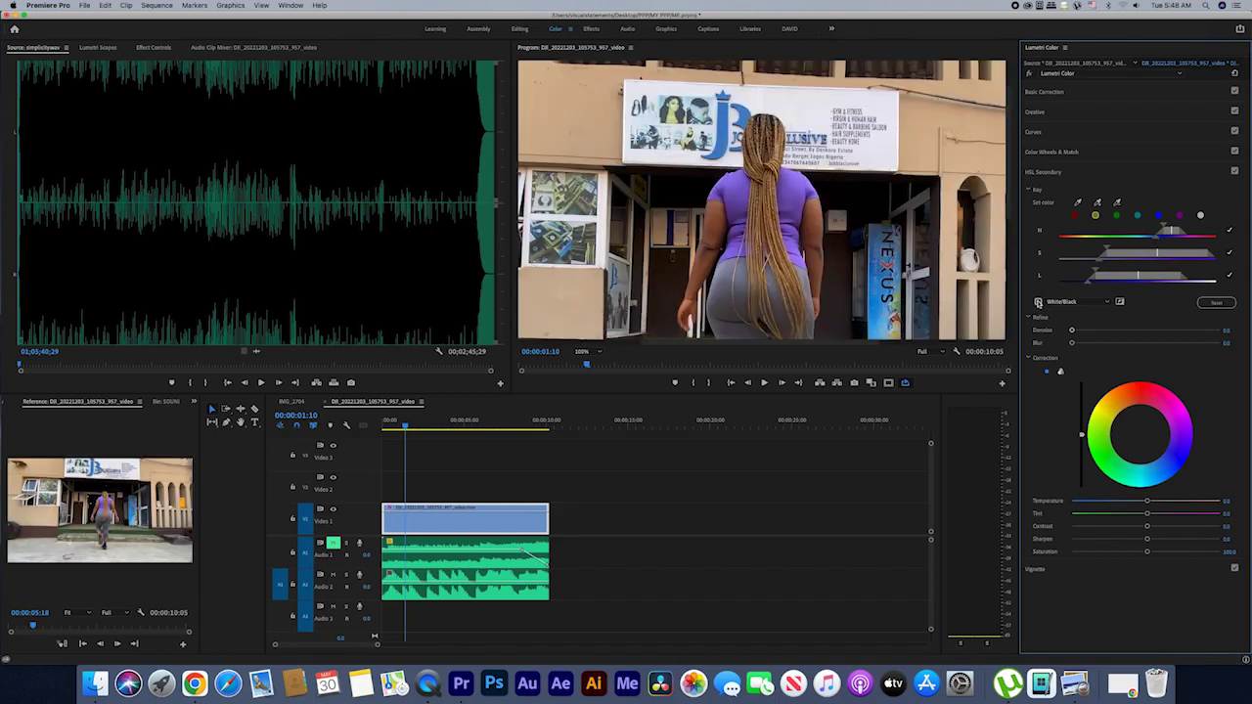
left_click(1038, 302)
Advance the clip to 00:00:02:20 and add the remaining dark creases on the shirt's lower back to the key
key("space")
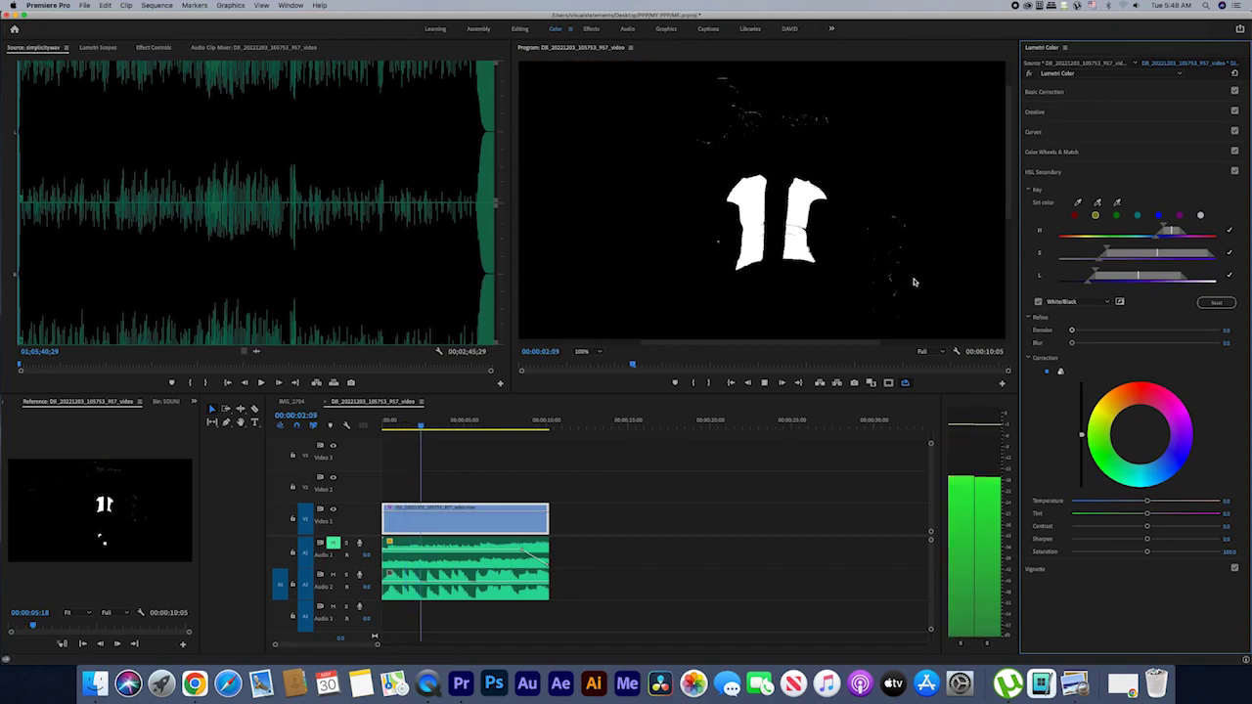
key("space")
key("Right")
key("Right")
key("Right")
key("Right")
key("Right")
key("Right")
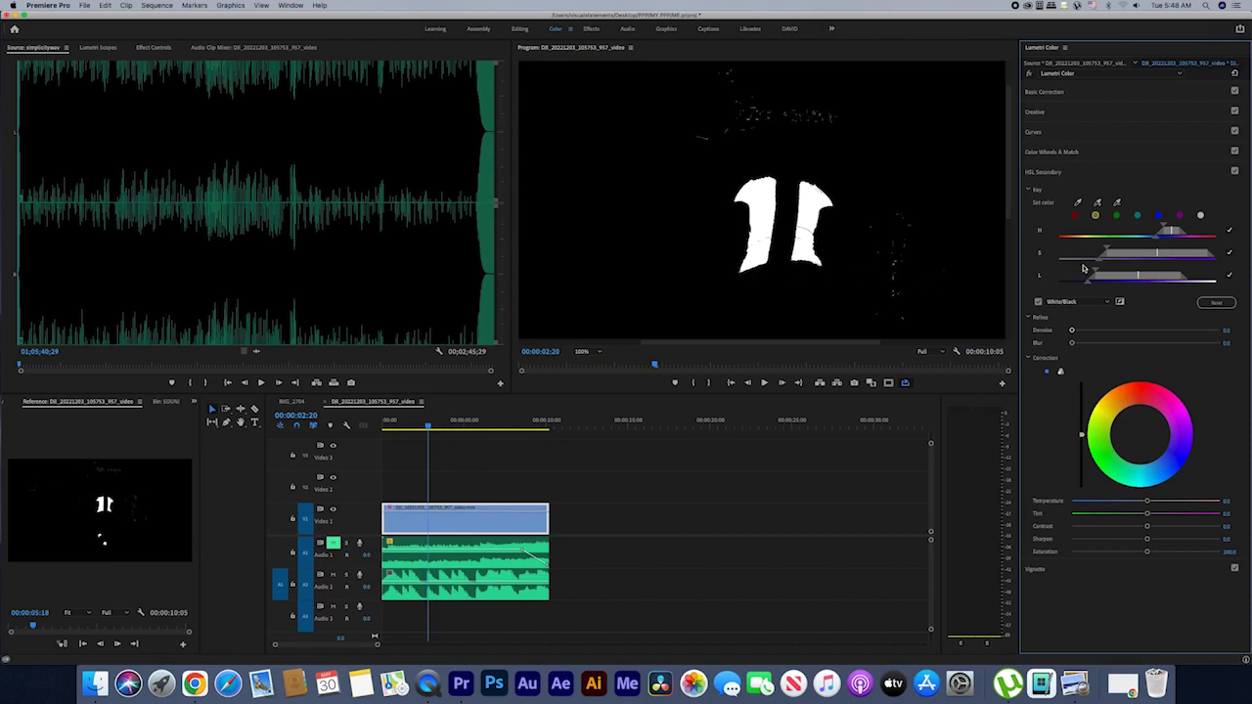
left_click(1098, 203)
left_click(804, 225)
left_click(1097, 203)
left_click(809, 228)
Set the program view to Fit and, at the first frame, shift the key's hue range slightly toward purple
left_click(590, 352)
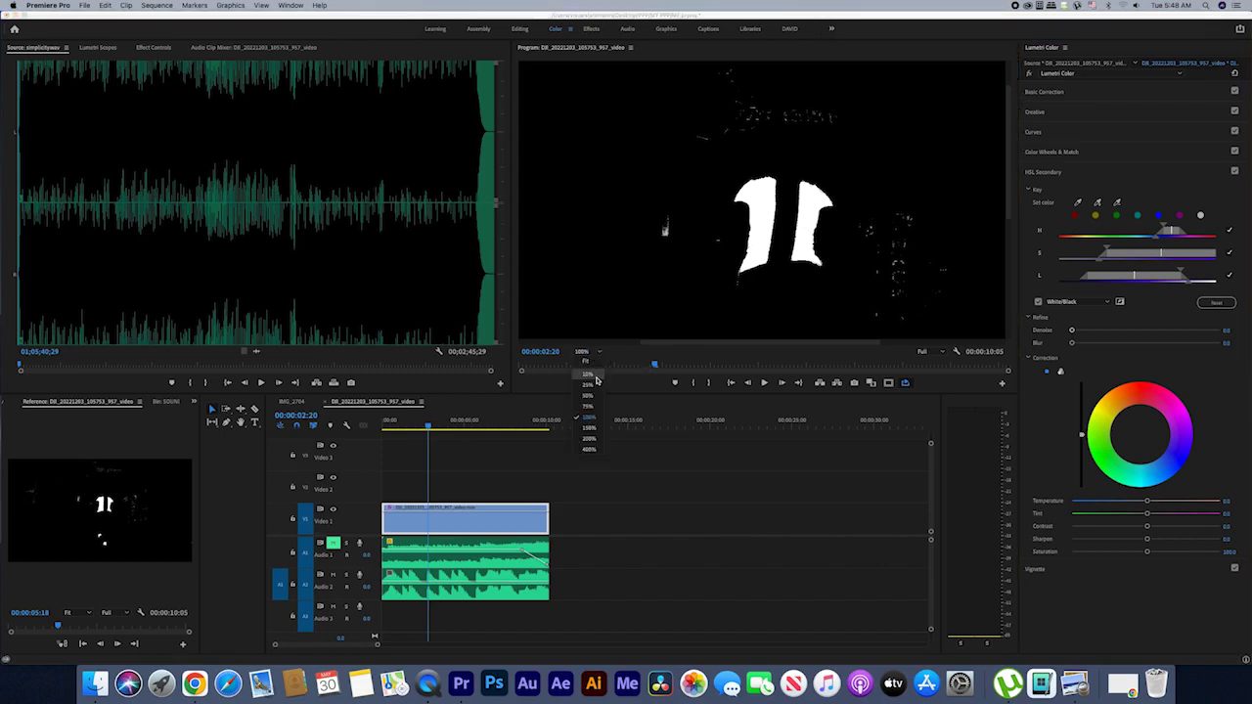
left_click(585, 363)
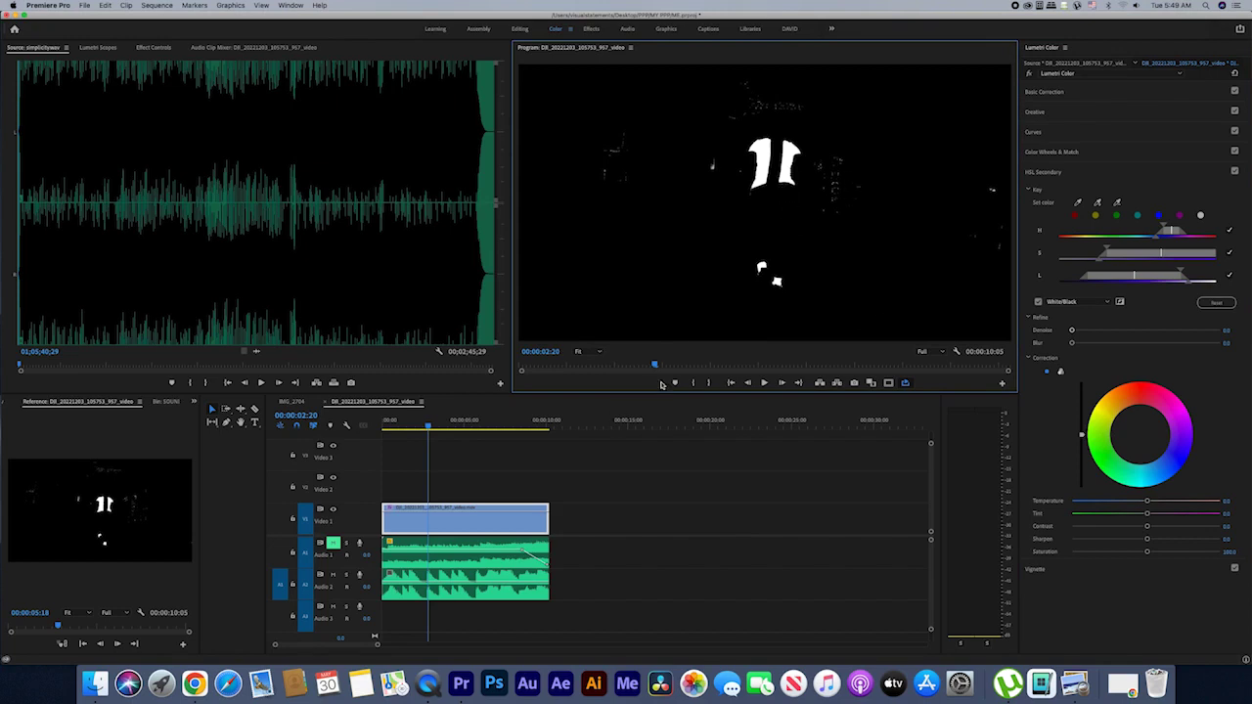
left_click_drag(657, 370, 489, 366)
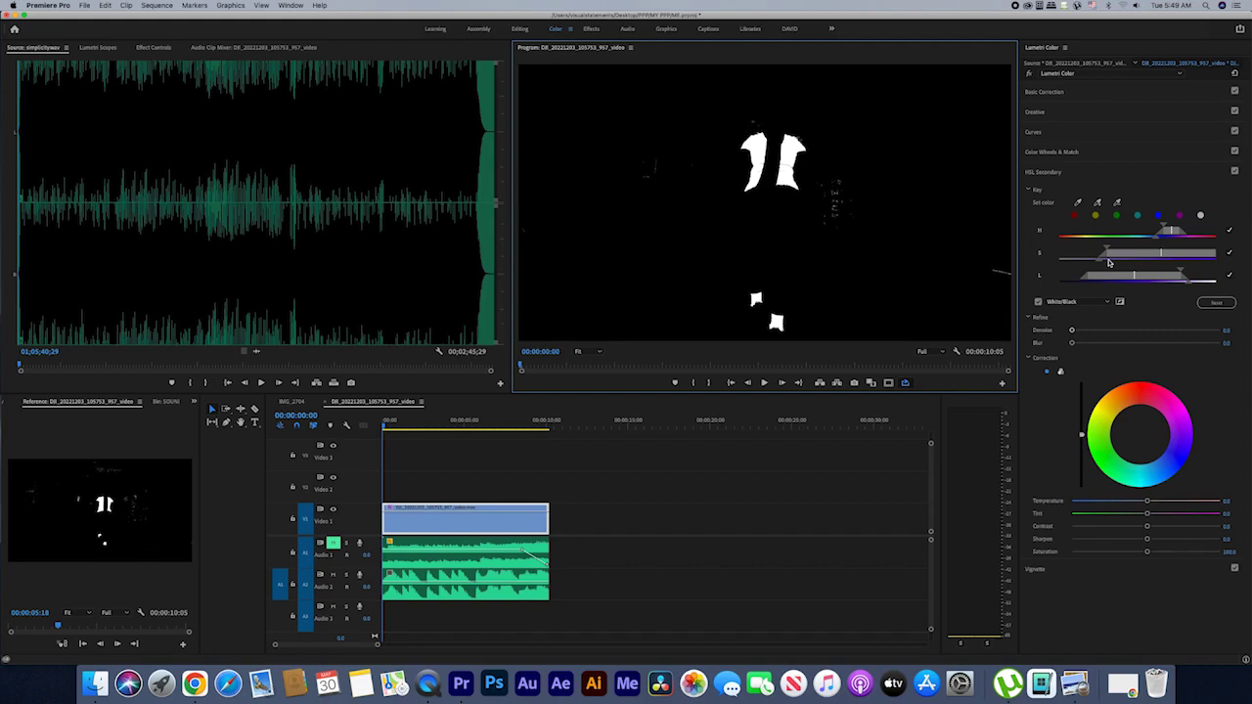
left_click(1175, 231)
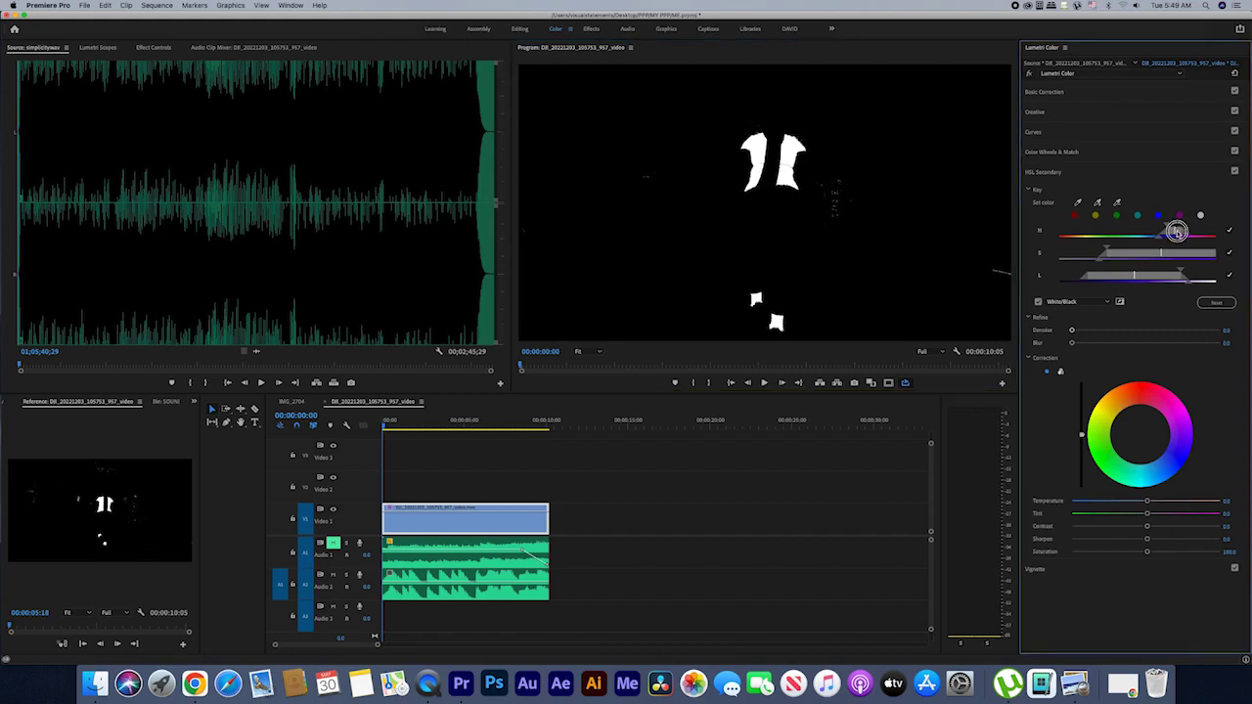
left_click_drag(1179, 231, 1173, 232)
left_click_drag(1174, 232, 1179, 235)
left_click_drag(1180, 232, 1183, 233)
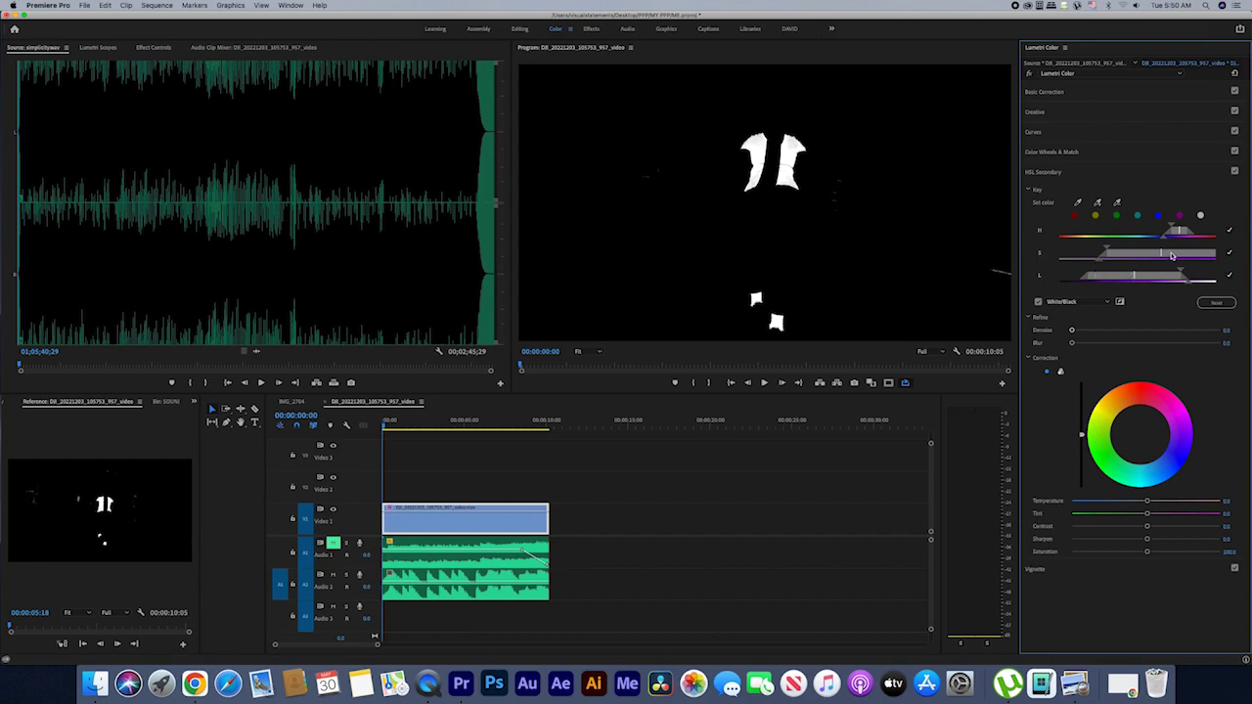
Fine-tune the key's saturation and luminance ranges to clean stray background specks from the mask
mouse_move(1171, 253)
left_mouse_down()
mouse_move(1154, 253)
mouse_move(1178, 254)
left_mouse_up()
mouse_move(1115, 247)
left_mouse_down()
mouse_move(1095, 245)
mouse_move(1110, 249)
left_mouse_up()
left_click_drag(1116, 277, 1105, 276)
left_click_drag(1123, 277, 1146, 277)
Play the clip to check the refined shirt mask and return to the first frame
key("space")
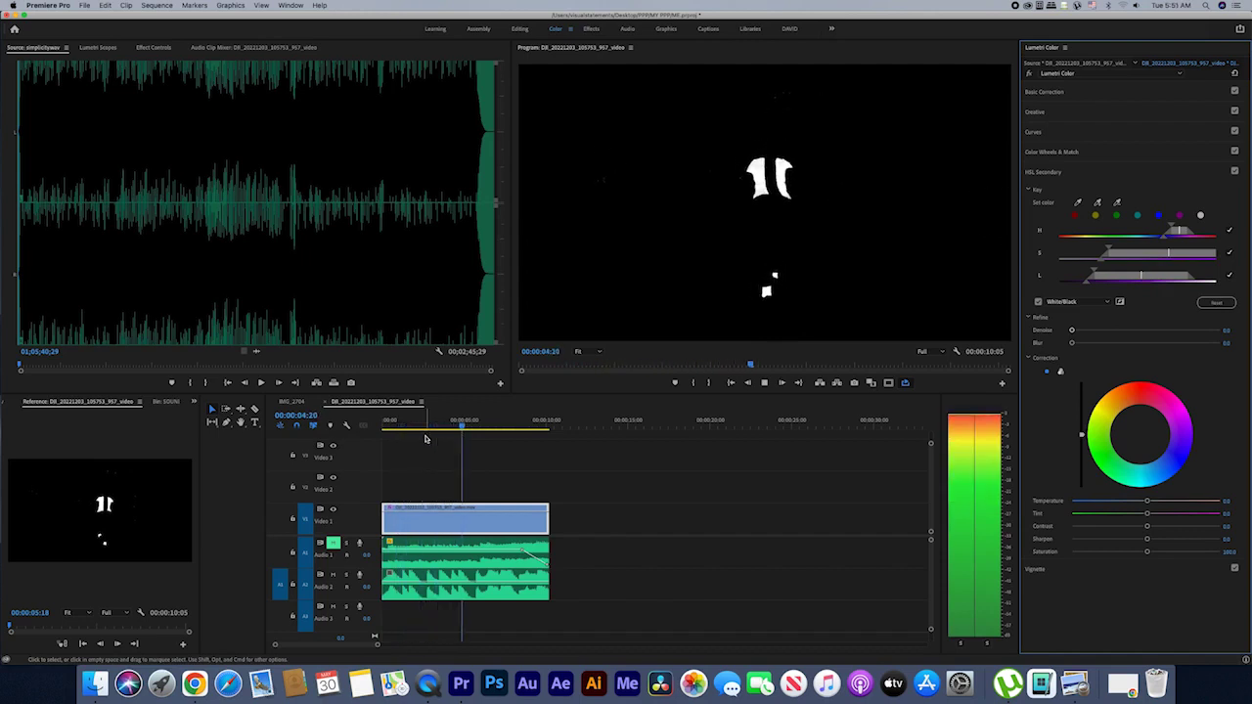
key("space")
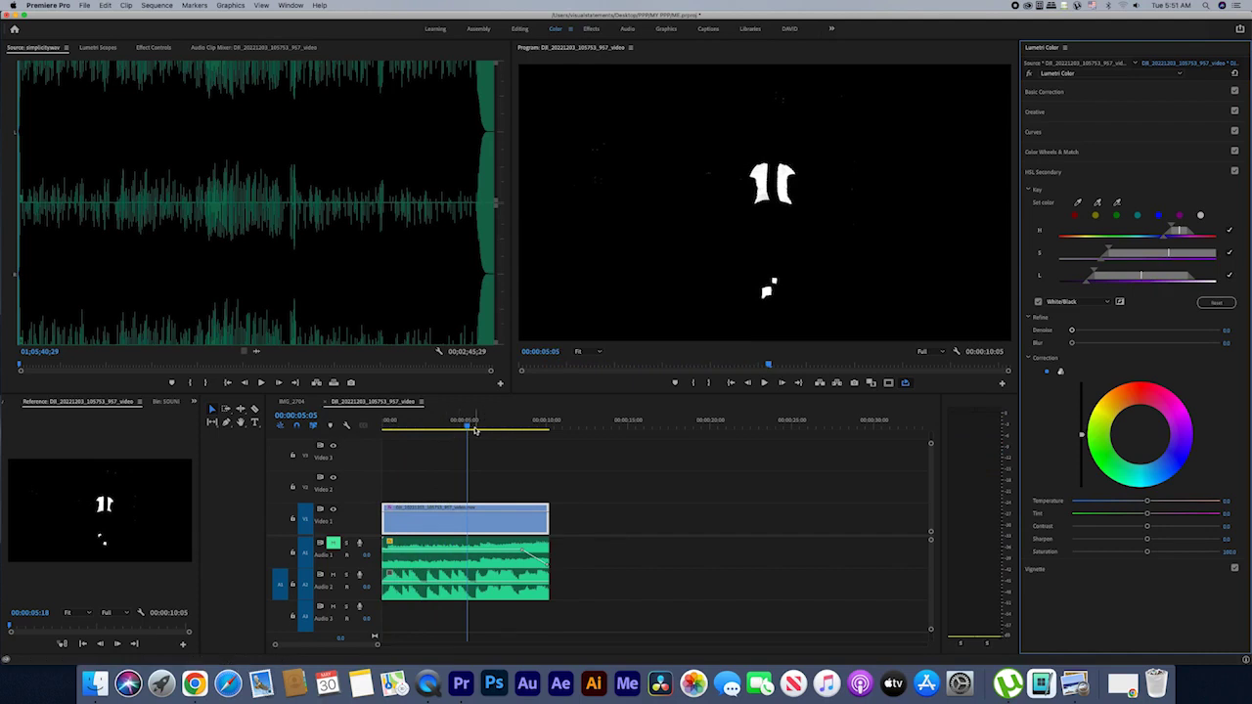
left_click_drag(467, 427, 382, 428)
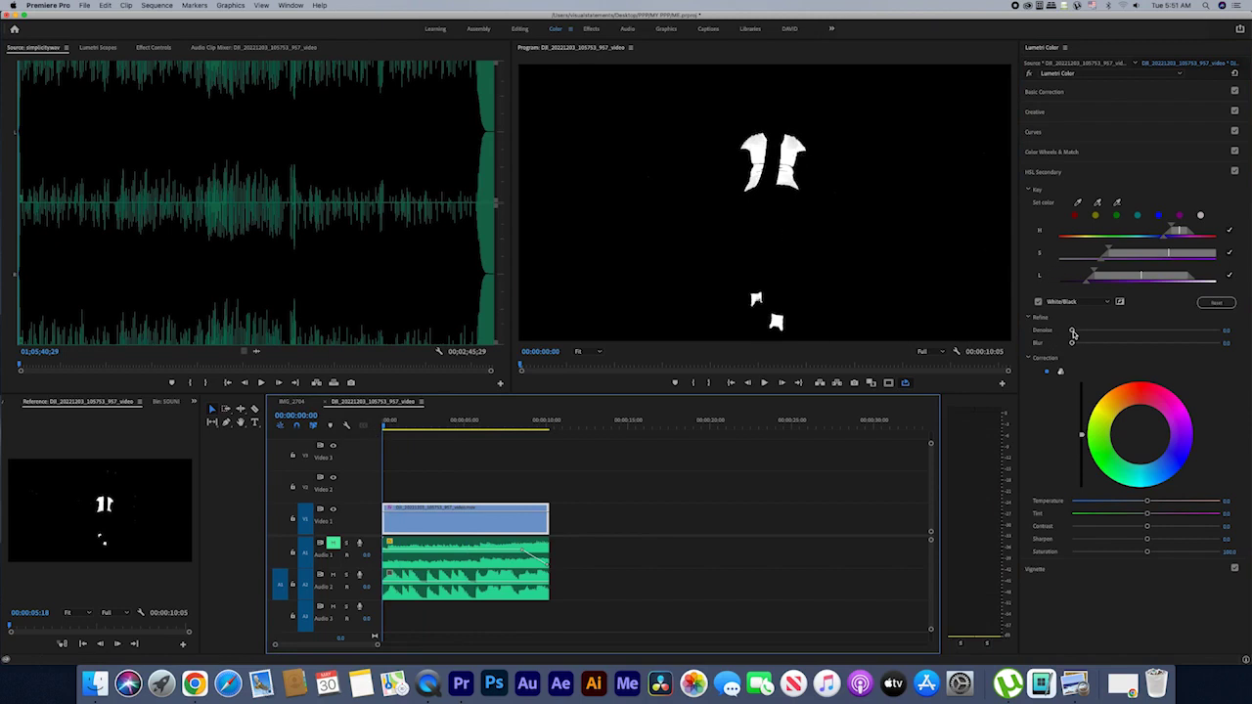
Apply a slight Denoise and Blur to the shirt key and turn off its mask preview
left_click_drag(1074, 333, 1078, 344)
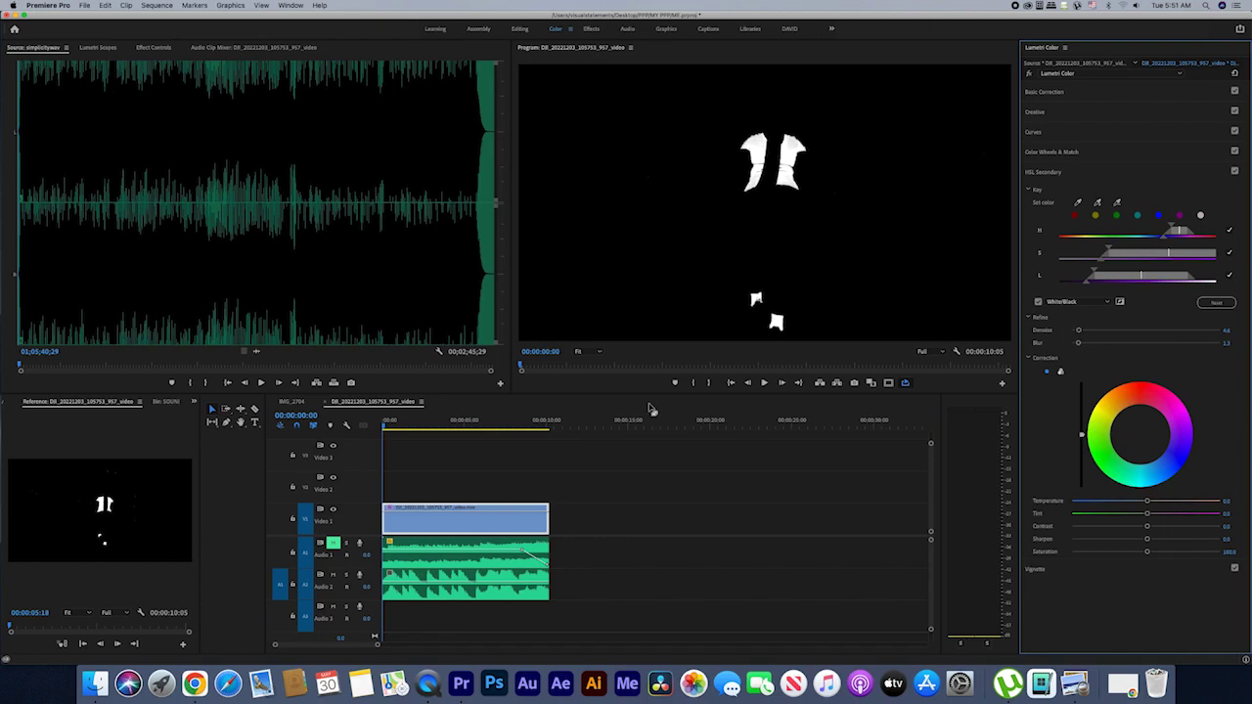
left_click(1039, 302)
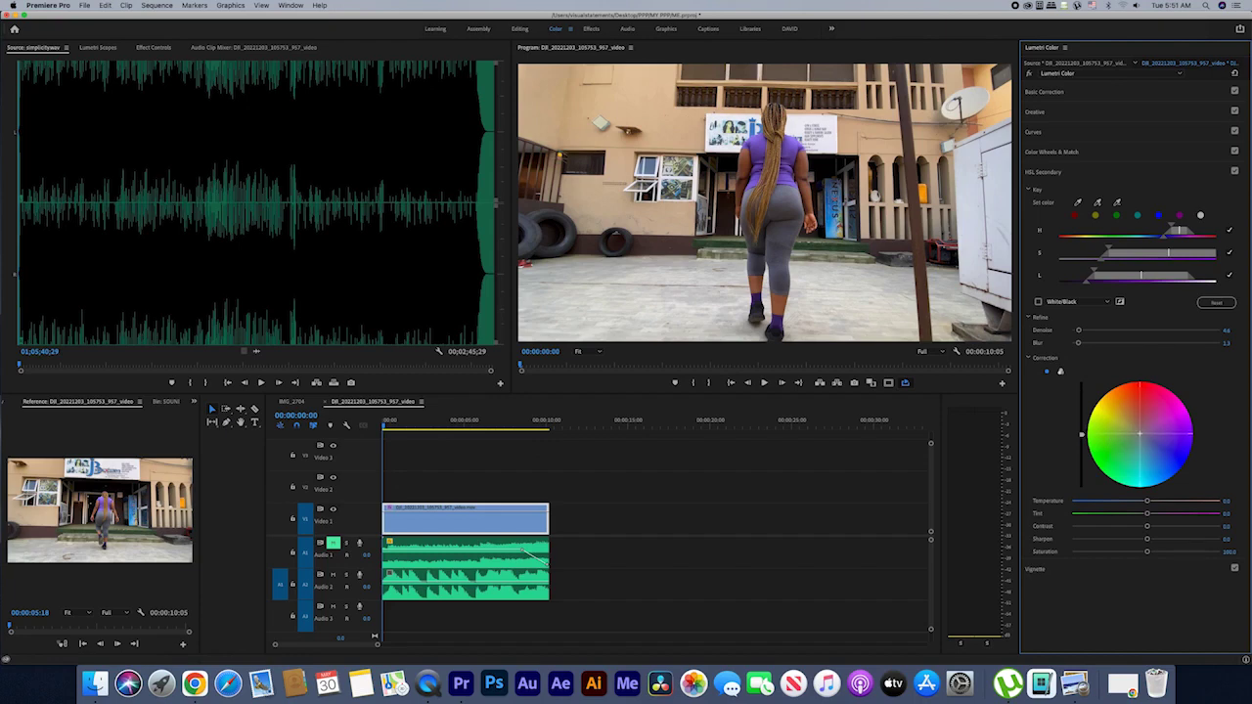
Shift the keyed shirt's correction color strongly to hot pink and play the clip to check the recolored shirt
left_click_drag(1139, 433, 1143, 418)
left_click_drag(1144, 418, 1148, 383)
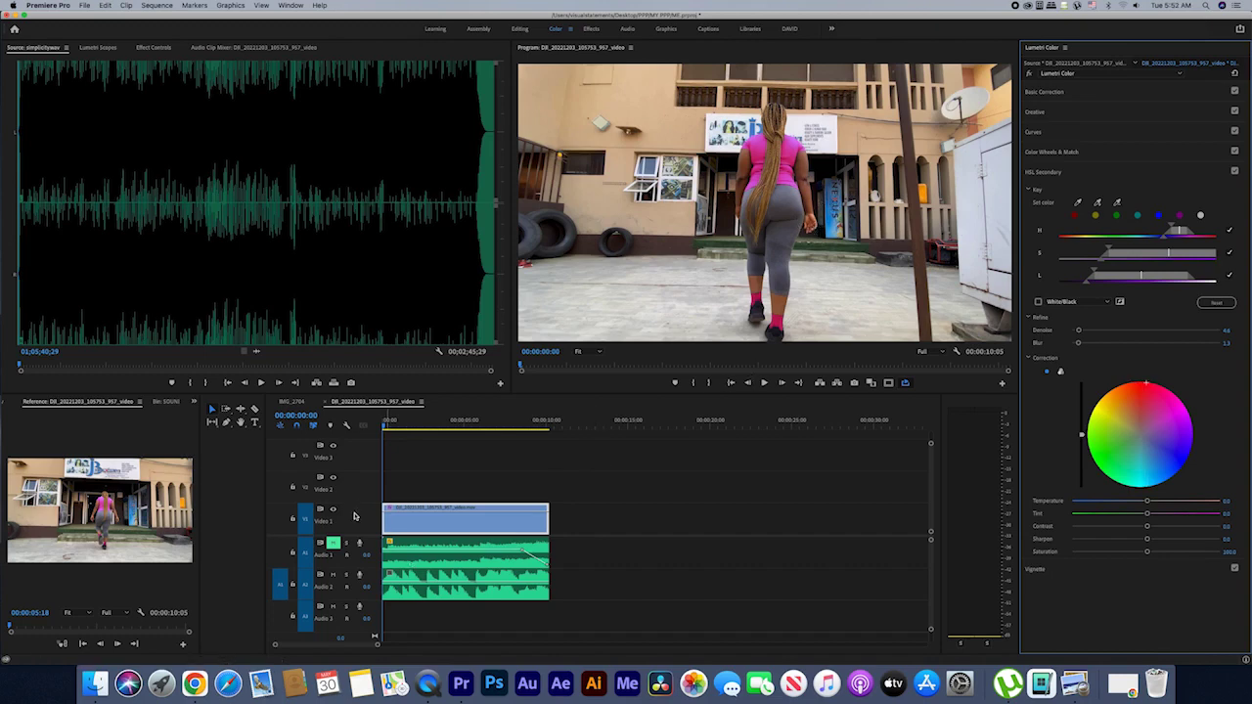
key("space")
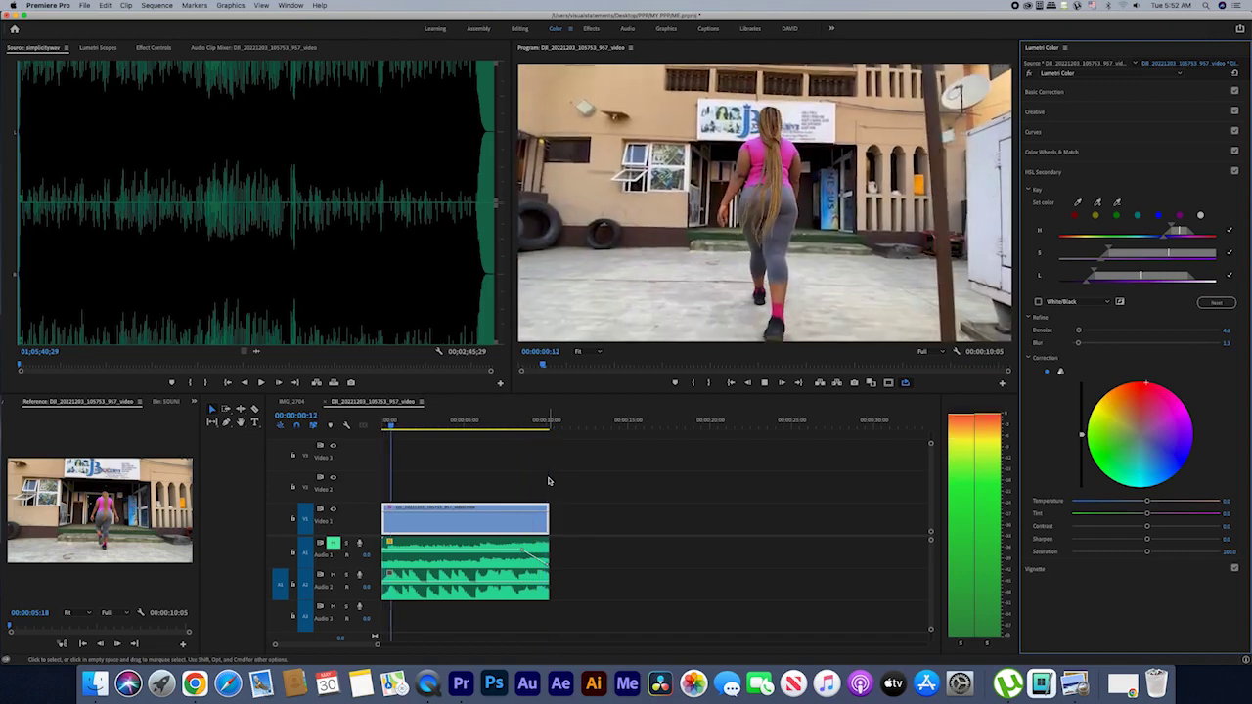
key("space")
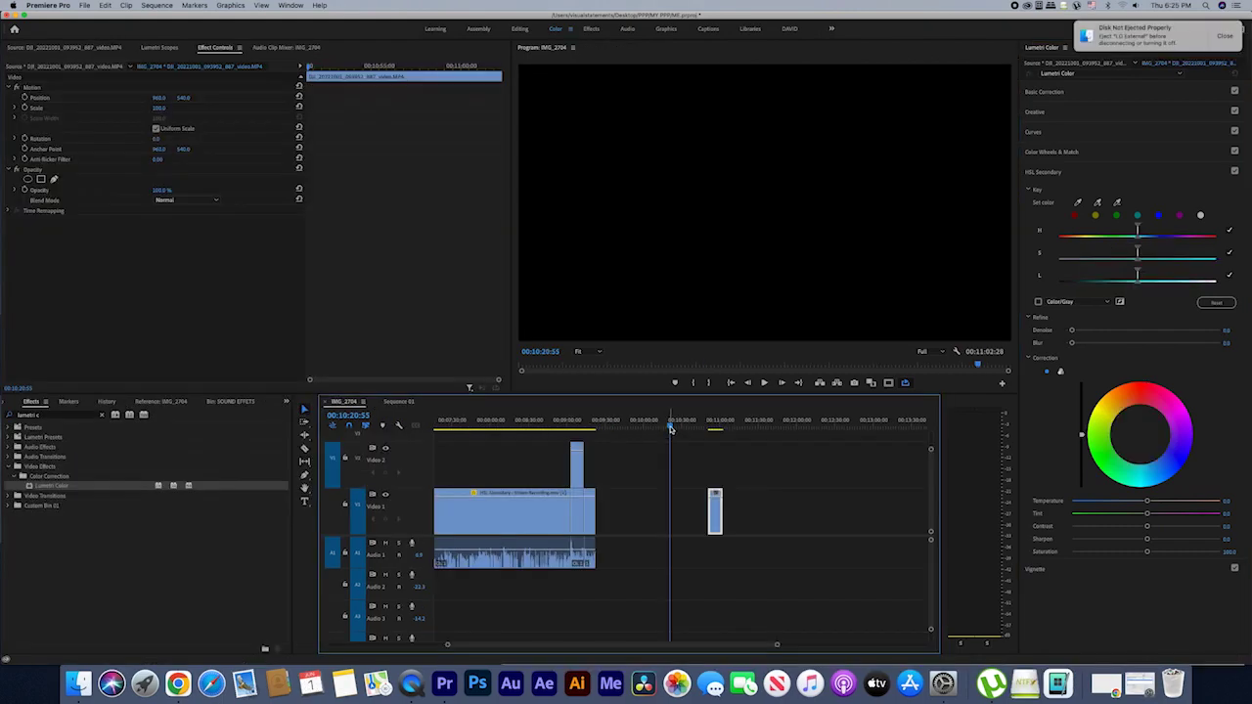
In the IMG_2704 sequence, move the isolated terrace clip so that it starts at 00:09:46:26
left_click_drag(671, 428, 626, 427)
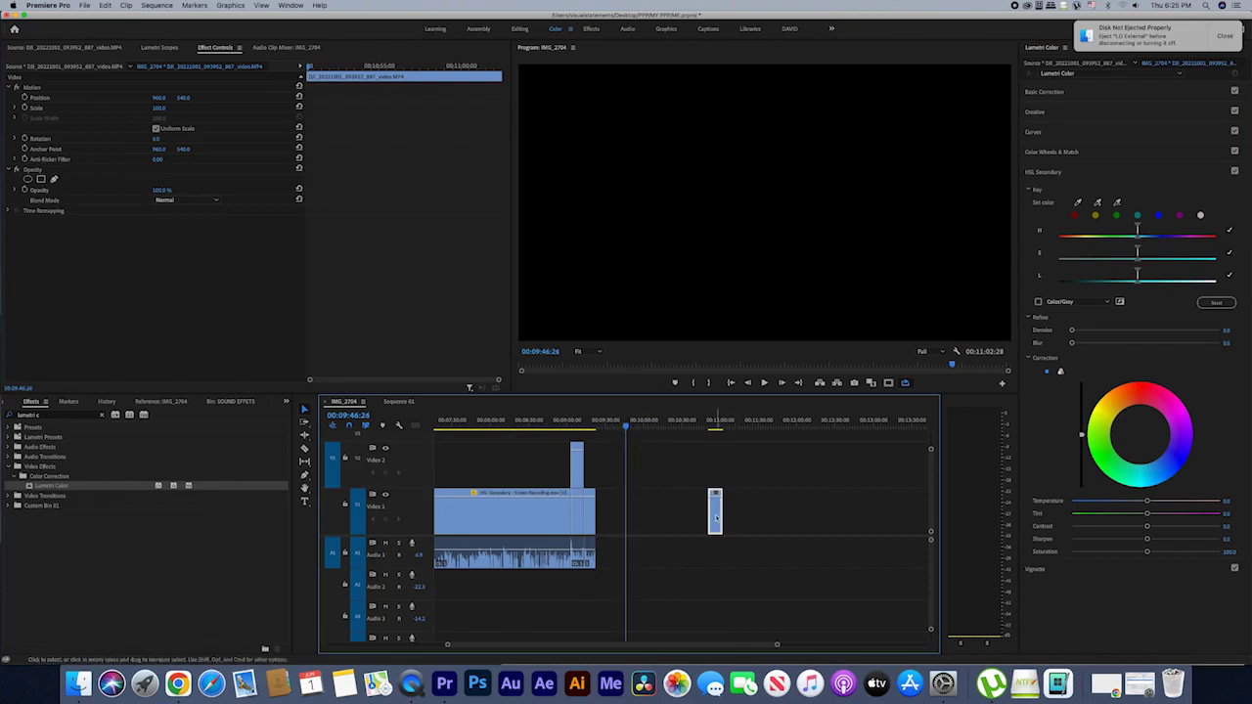
left_click_drag(716, 518, 637, 513)
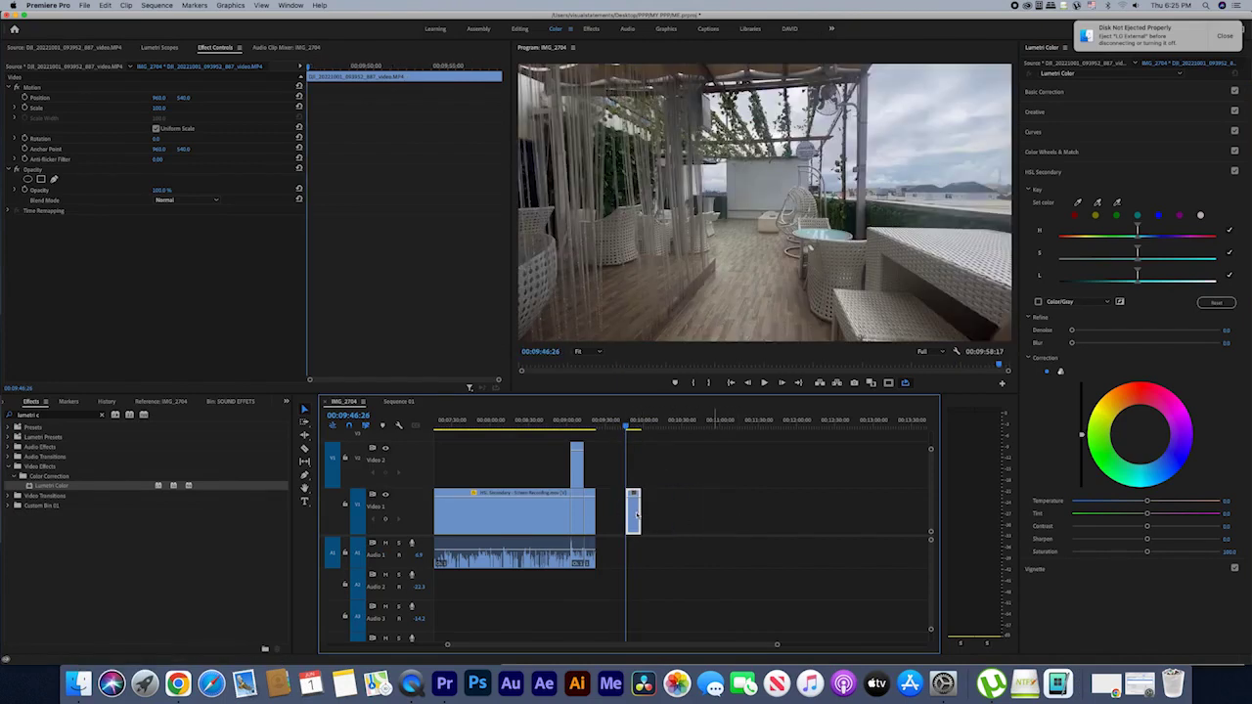
key("=")
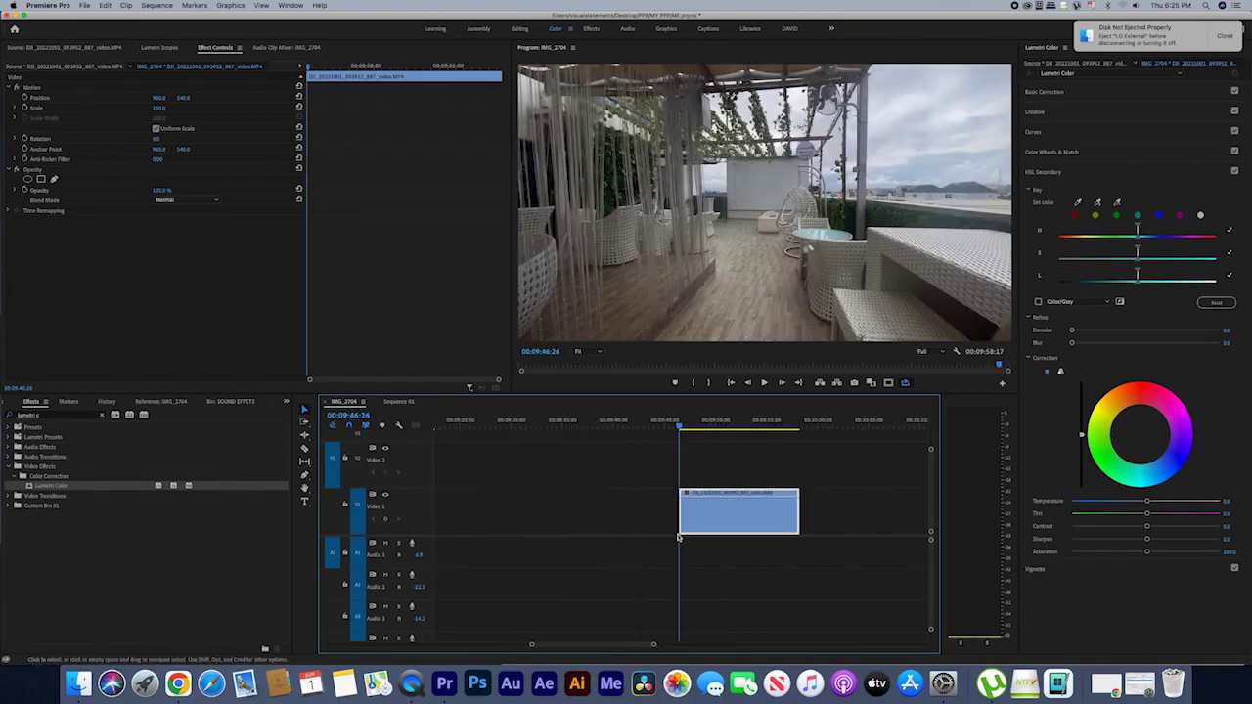
Play and scrub through the terrace clip to examine the sky, stopping at 00:09:52:51
key("space")
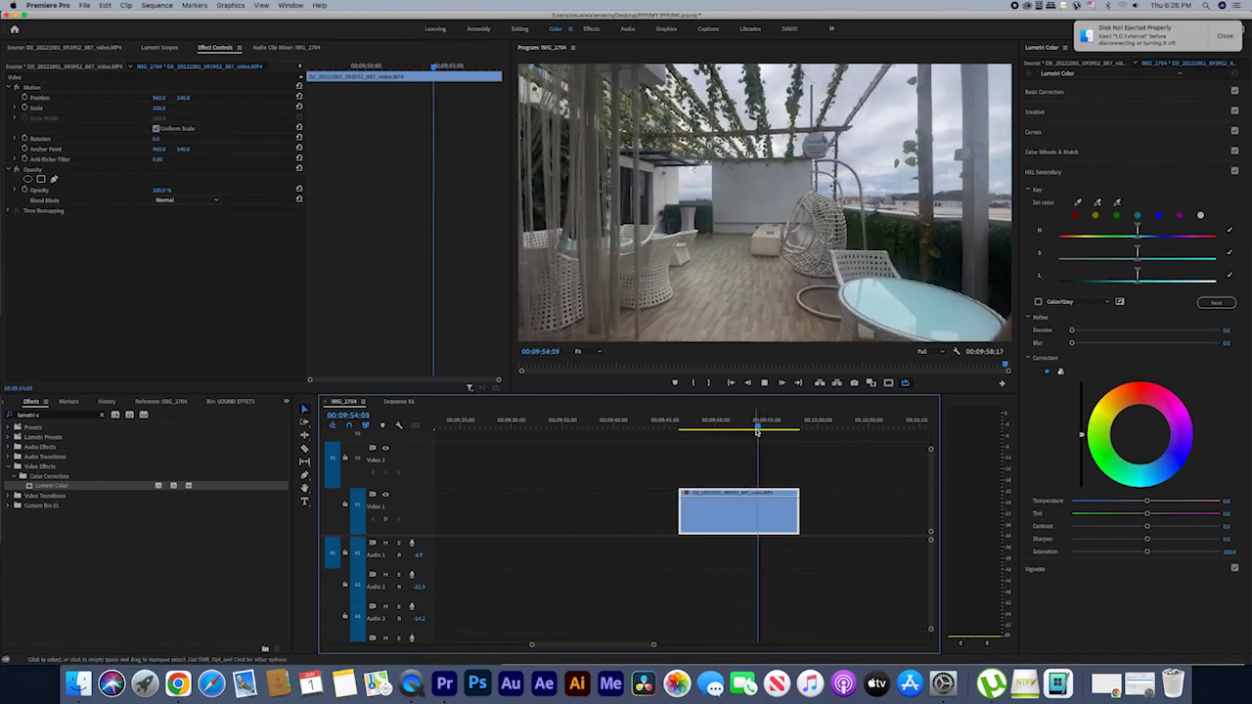
left_click_drag(773, 428, 704, 428)
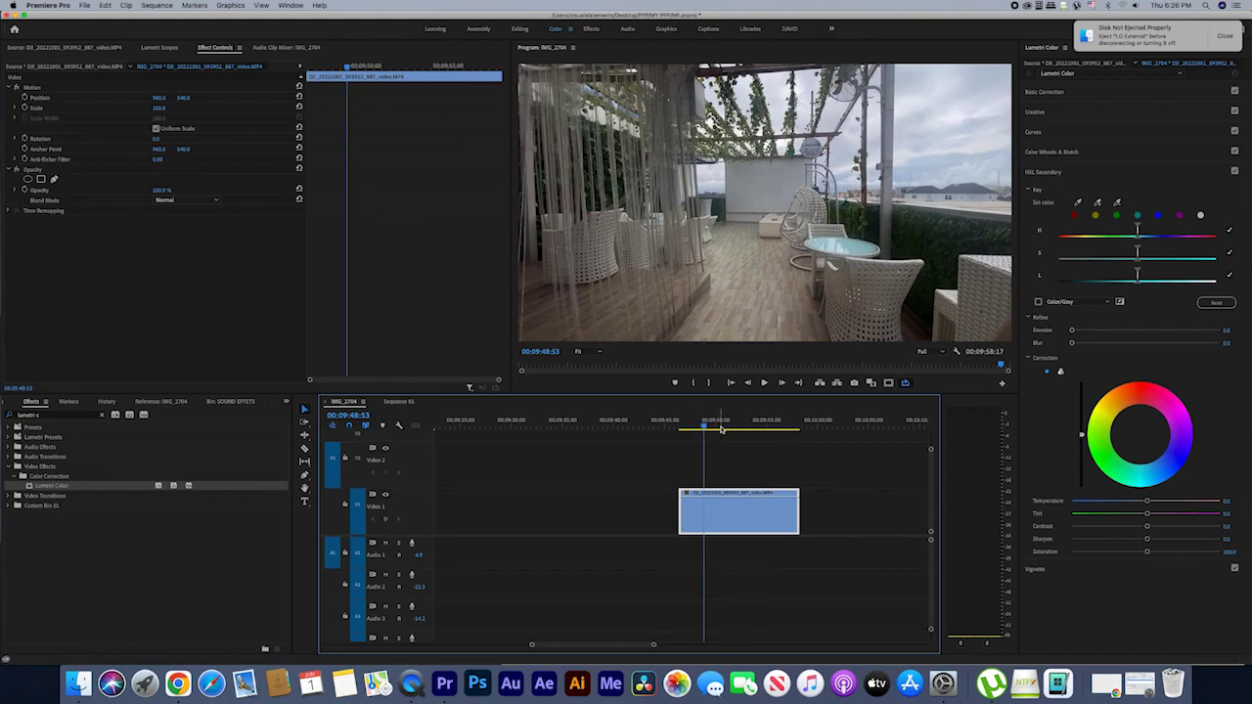
left_click(718, 427)
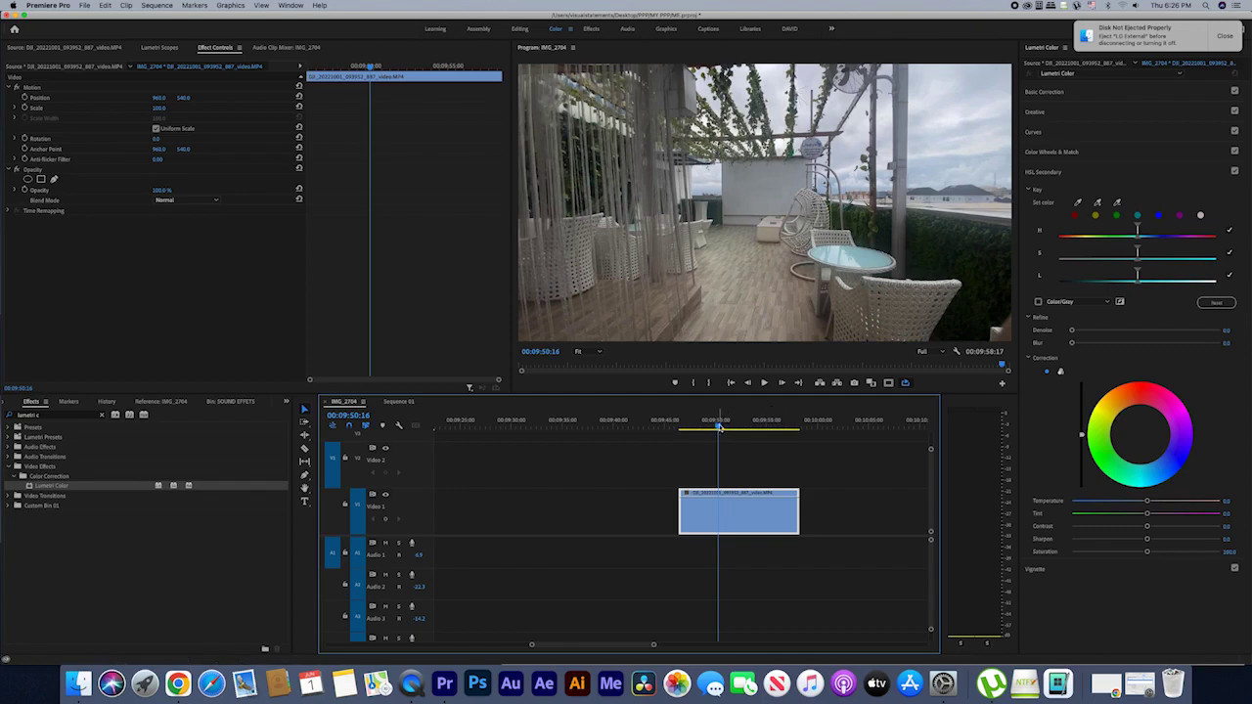
left_click_drag(720, 425, 704, 425)
key("space")
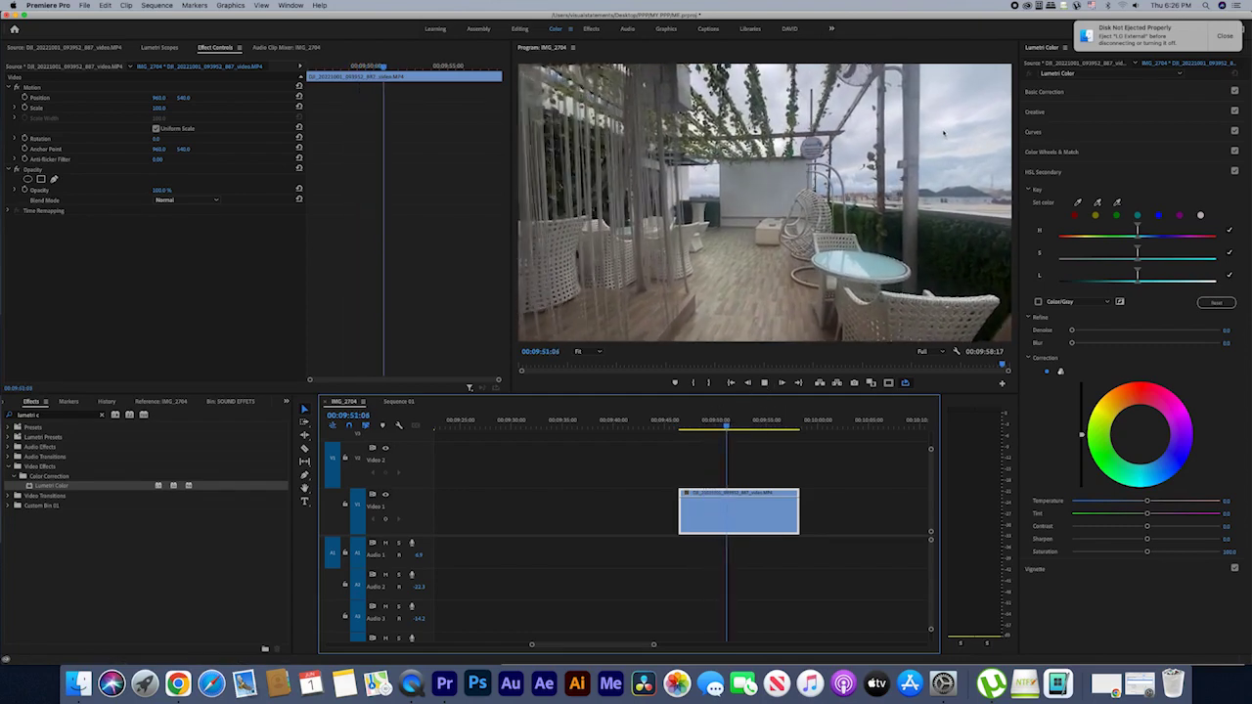
key("space")
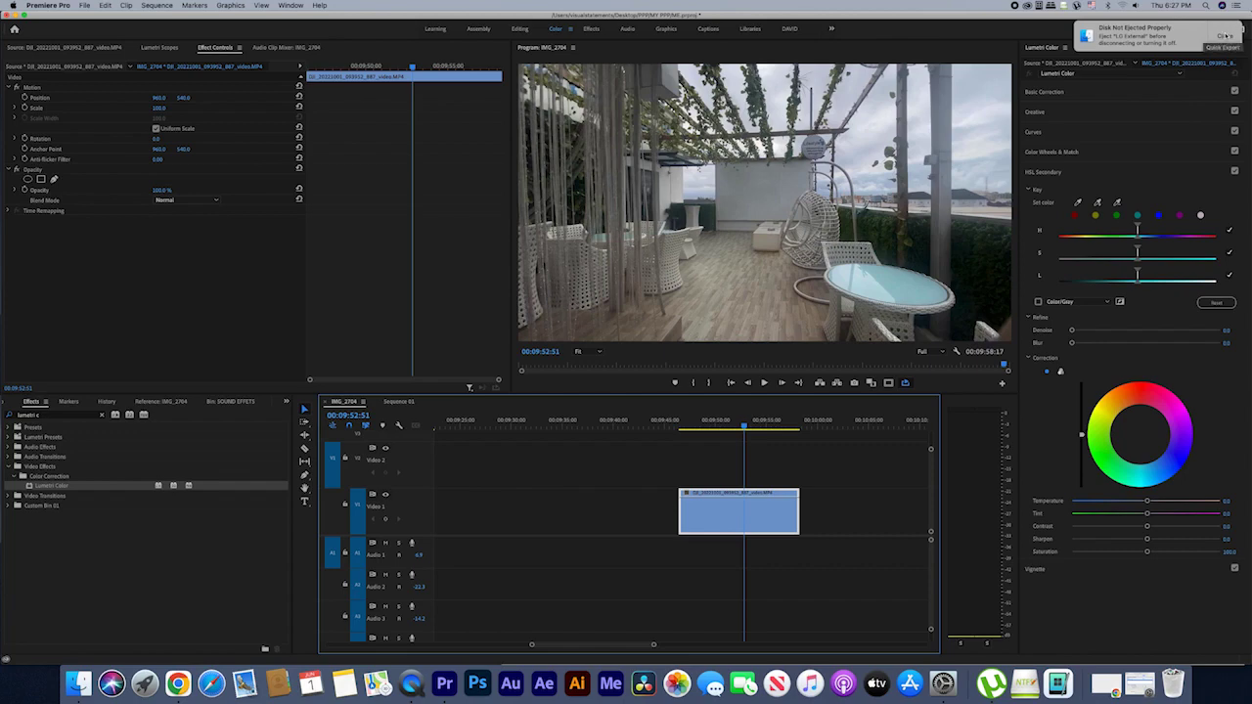
Sample the sky as the HSL Secondary key color and preview its mask as White/Black
left_click(1077, 203)
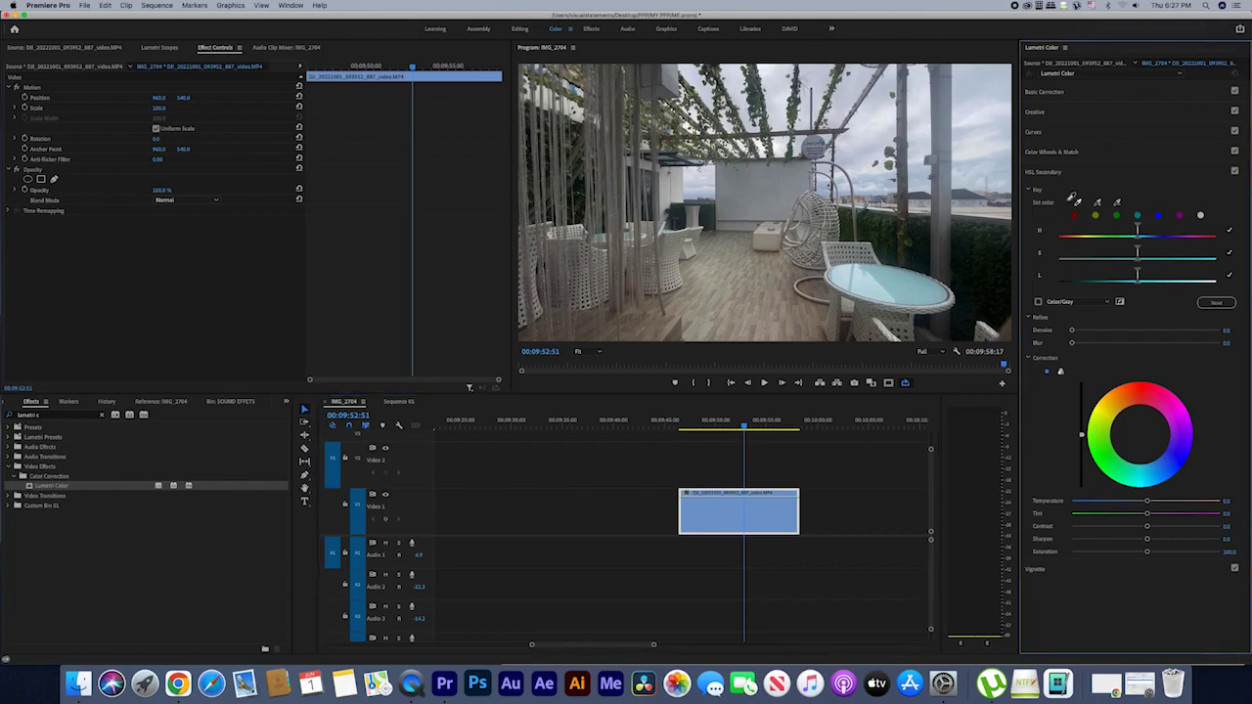
left_click(984, 89)
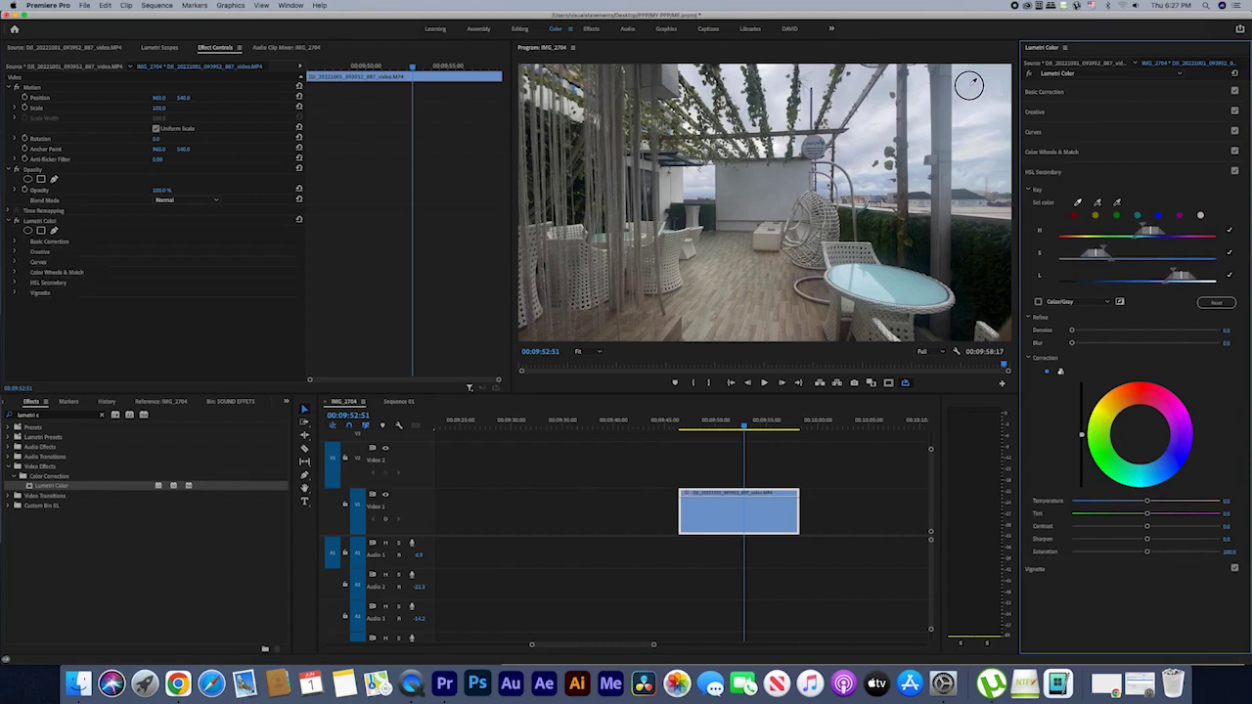
left_click(1039, 302)
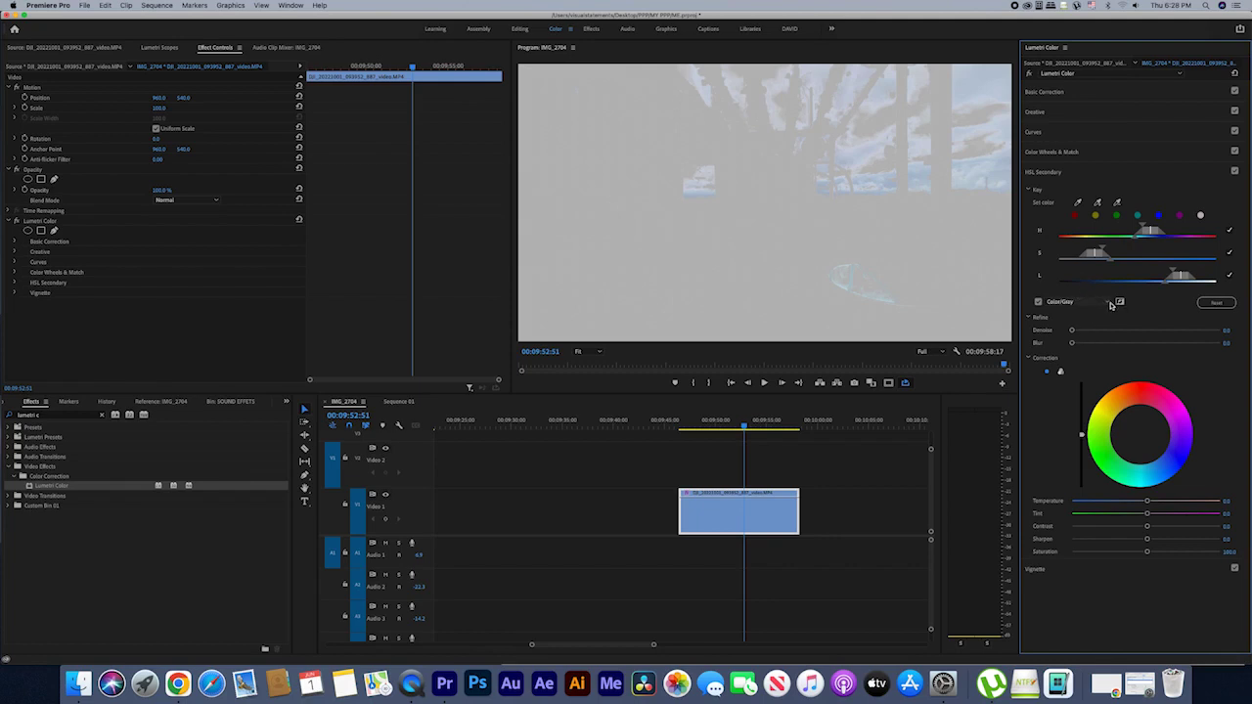
left_click(1108, 302)
left_click(1075, 333)
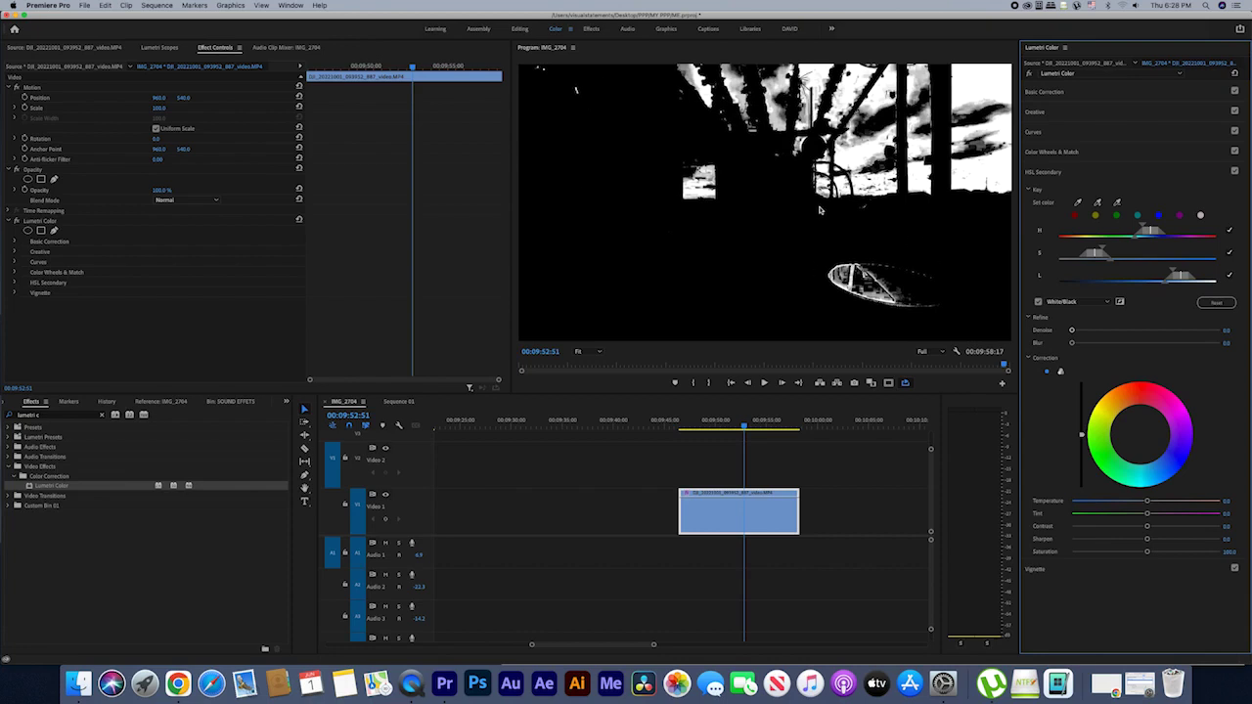
Compare the mask with the footage and add the missing cloud areas beside the right-hand pillar to the key
left_click(1039, 303)
left_click(1038, 303)
left_click(1038, 303)
left_click(1039, 303)
left_click(1097, 205)
left_click(982, 119)
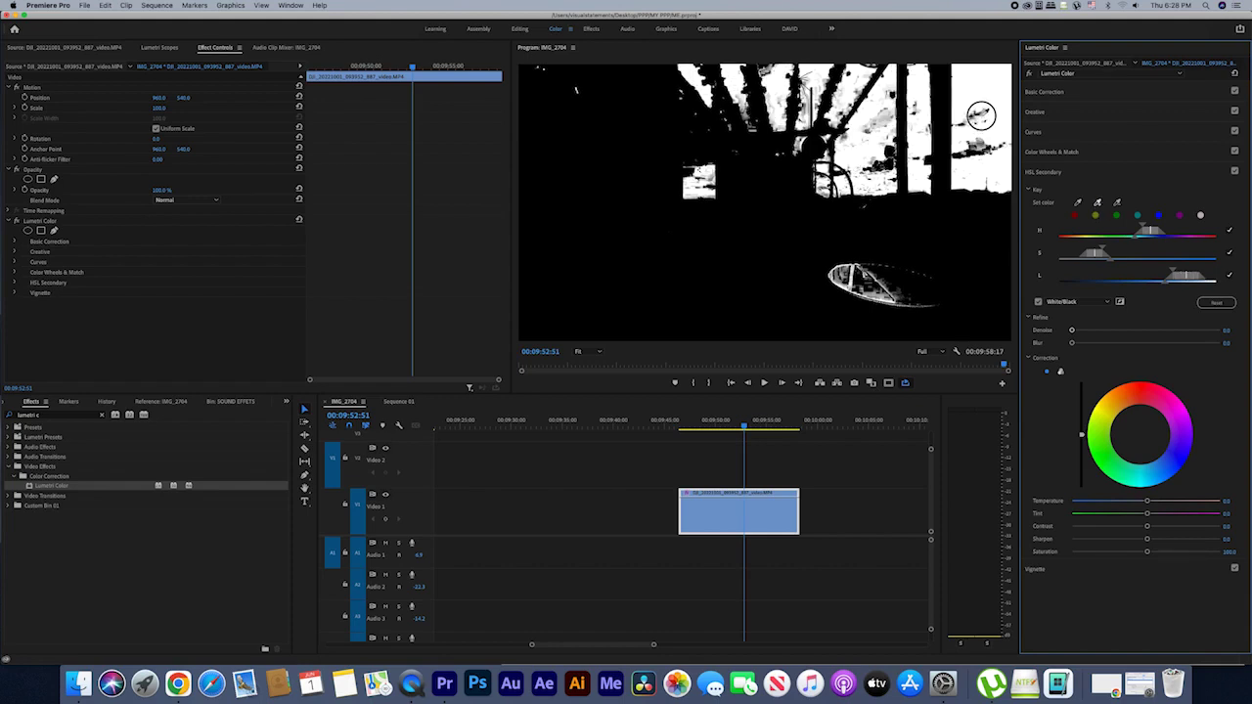
left_click(978, 113)
mouse_move(974, 116)
left_mouse_down()
mouse_move(975, 150)
mouse_move(964, 153)
left_mouse_up()
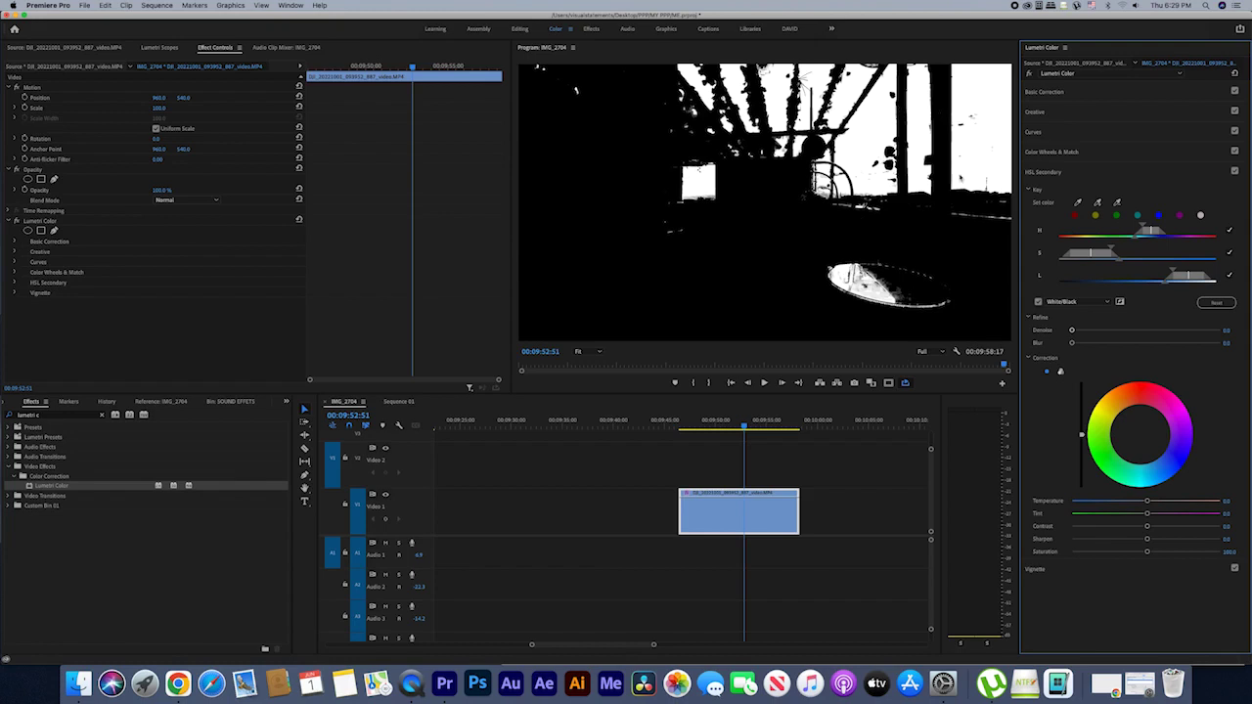
Check the sky mask against the original image and add the area behind the string curtain at the frame's upper left
left_click(1038, 303)
left_click(1038, 303)
left_click(1038, 303)
left_click(1038, 303)
left_click(1038, 303)
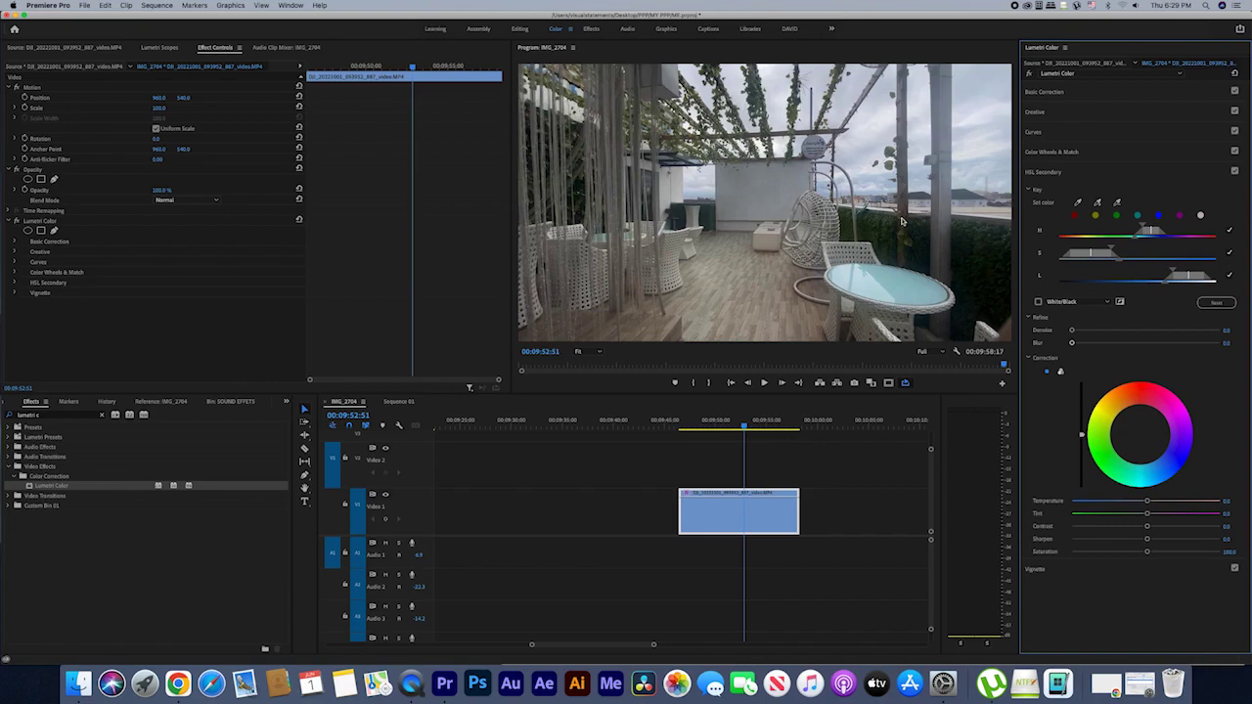
left_click(1039, 303)
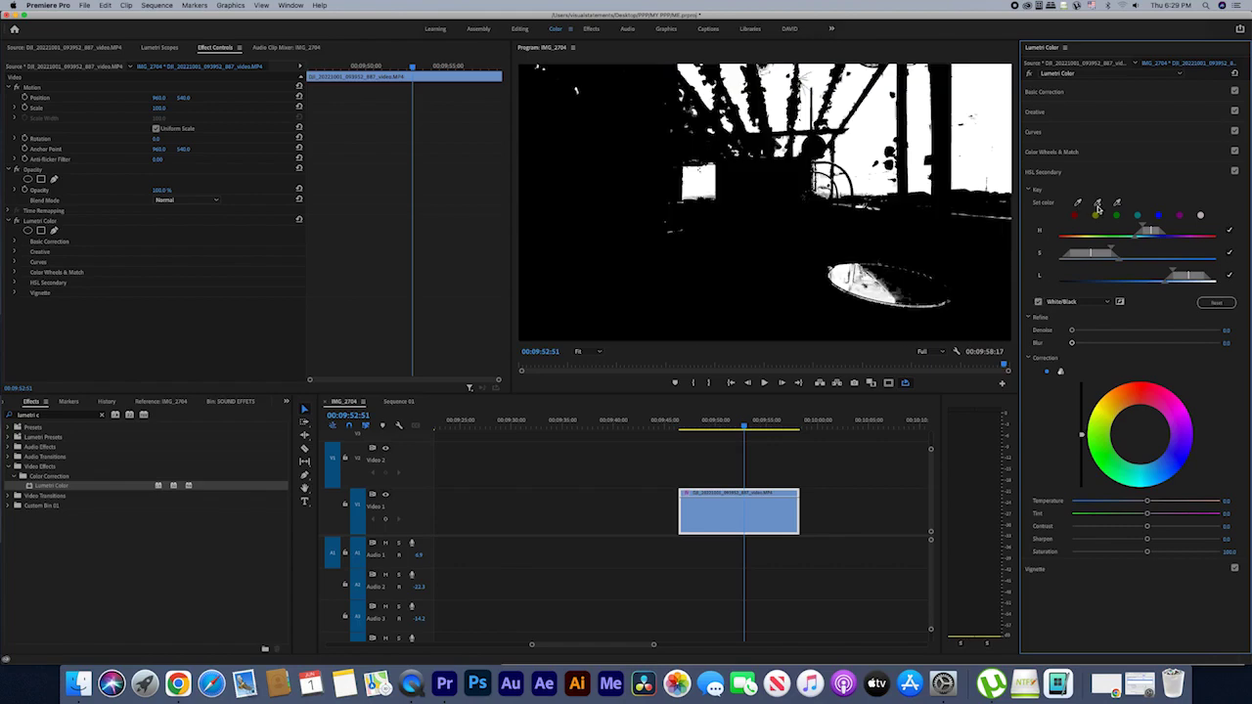
left_click(1098, 203)
left_click(578, 88)
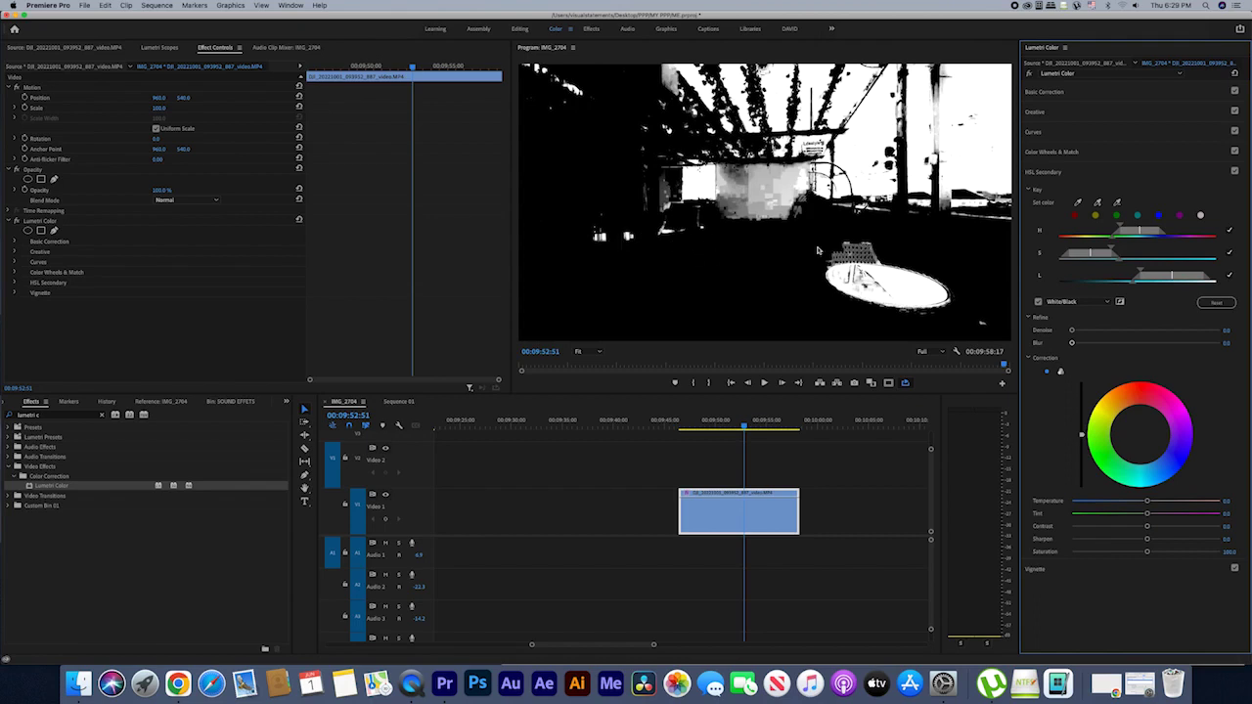
Compare the mask again, move to 00:09:51:13 and add another sample from behind the string curtain to the key
left_click(1039, 305)
left_click(1038, 304)
left_click(1038, 304)
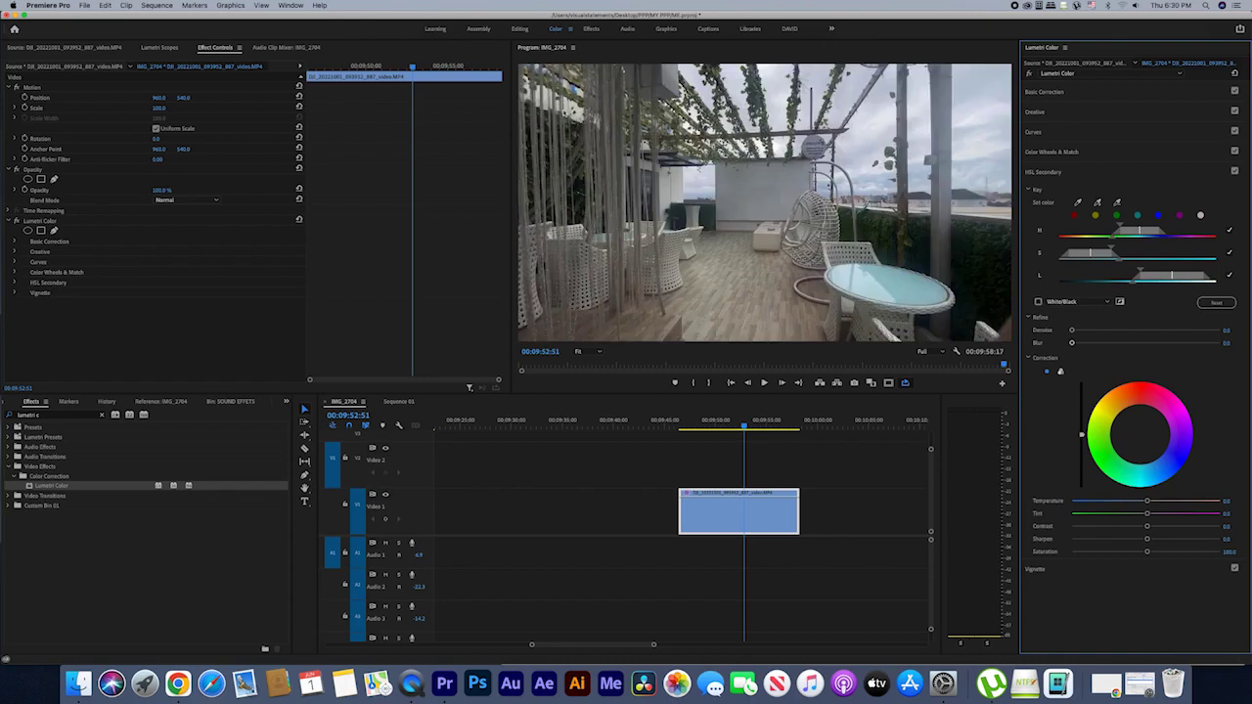
left_click(740, 427)
mouse_move(741, 427)
left_mouse_down()
mouse_move(668, 424)
mouse_move(727, 428)
left_mouse_up()
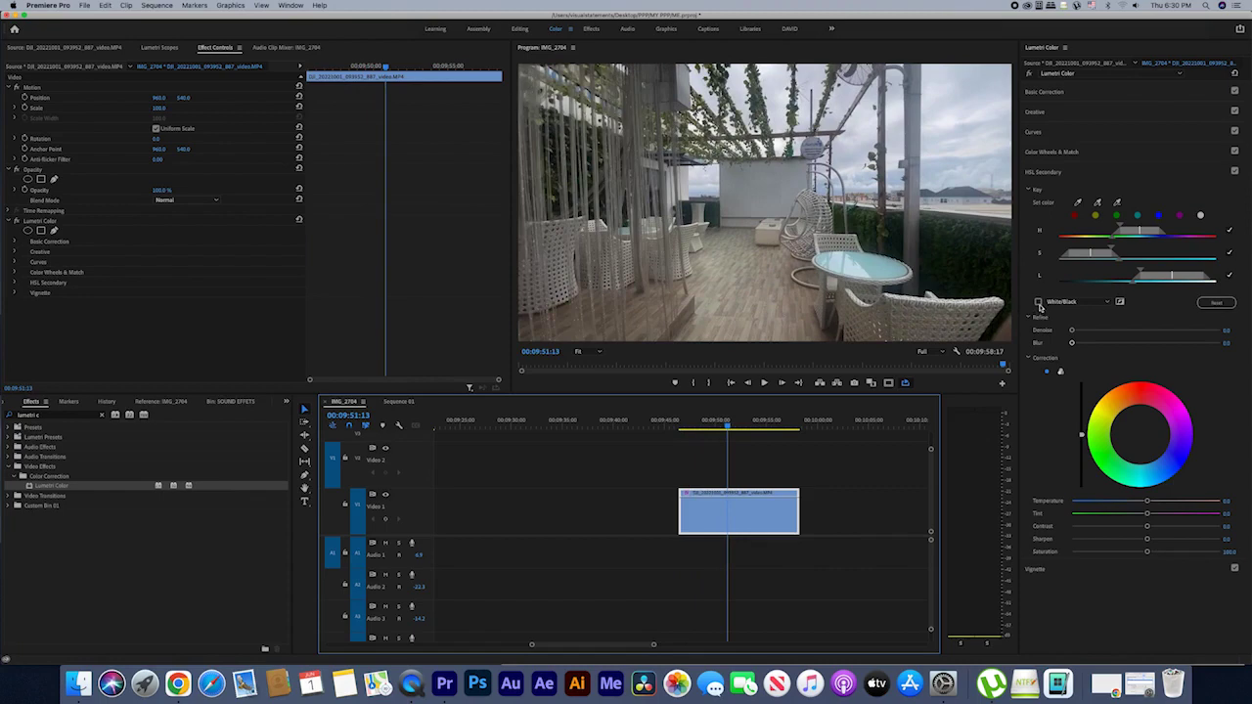
left_click(1039, 302)
left_click(1039, 302)
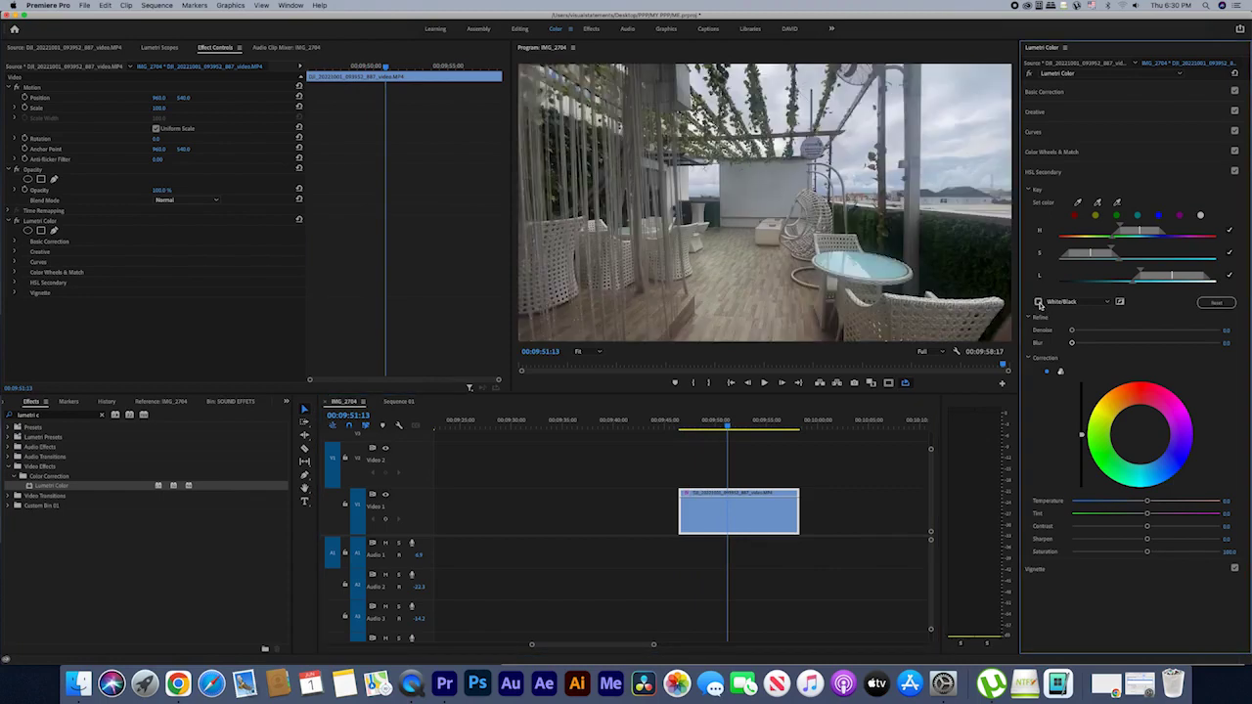
left_click(1038, 302)
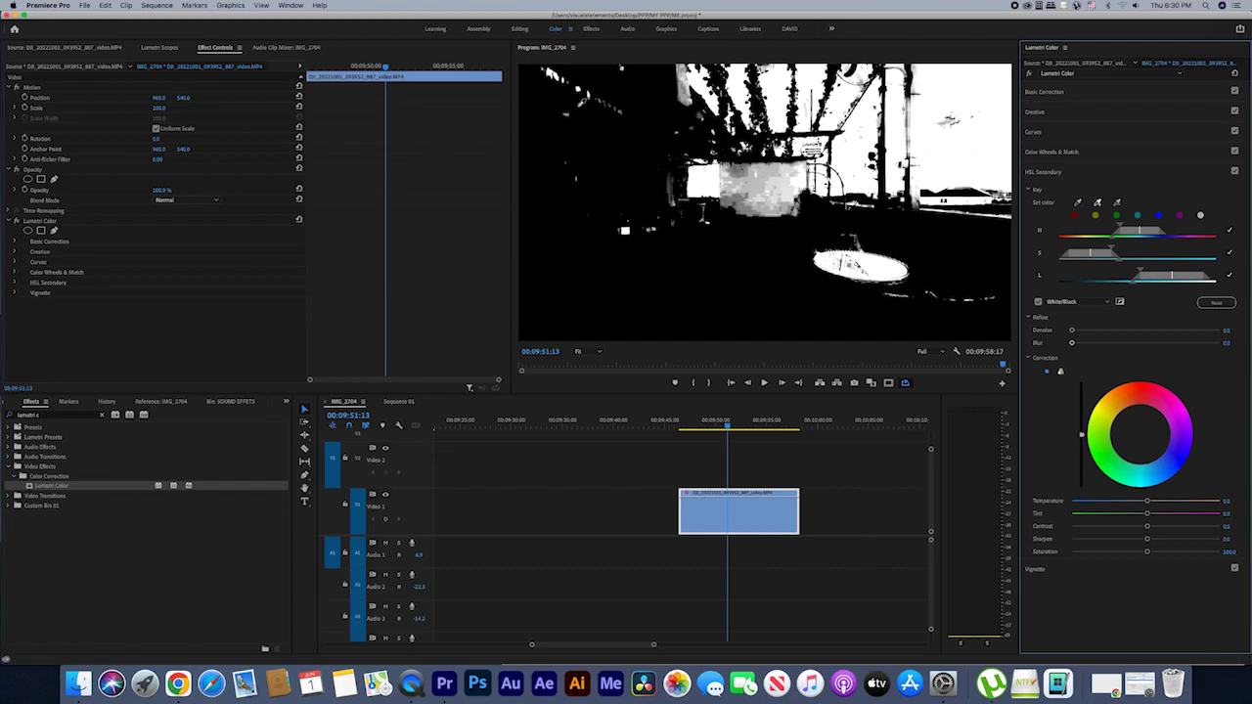
left_click(577, 98)
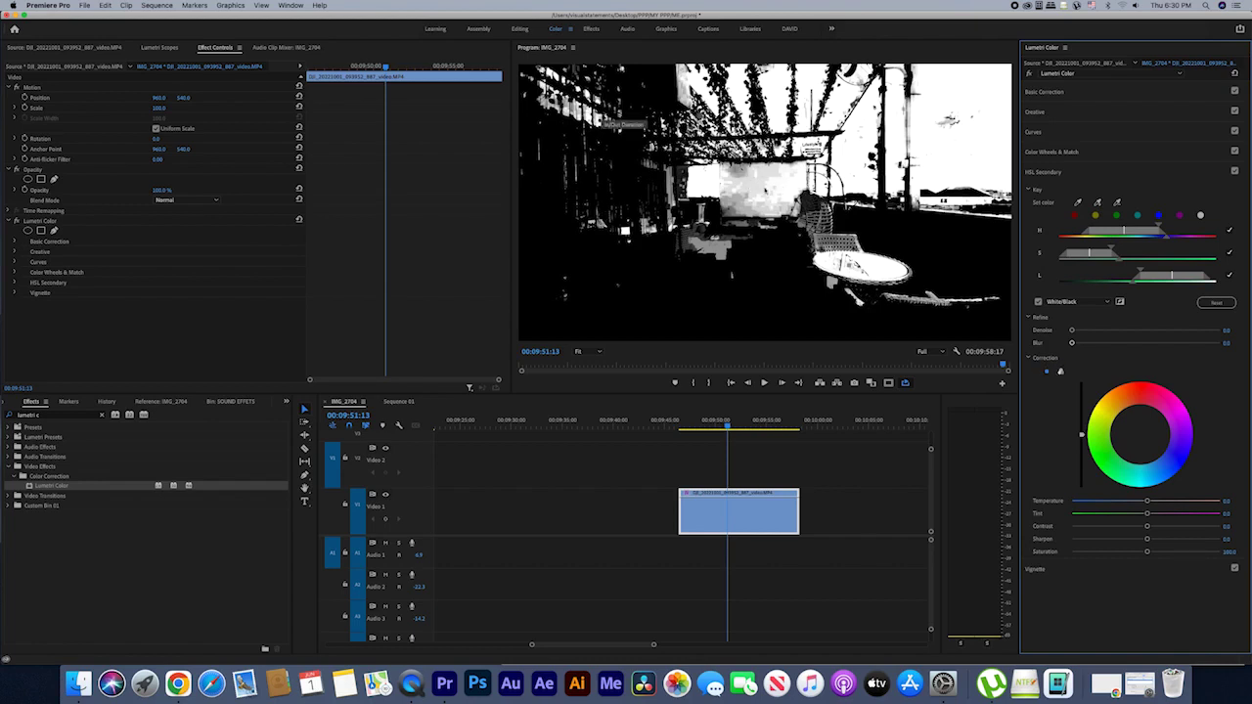
Compare the mask with the footage and subtract the white wall at the back of the terrace from the key
left_click(1038, 302)
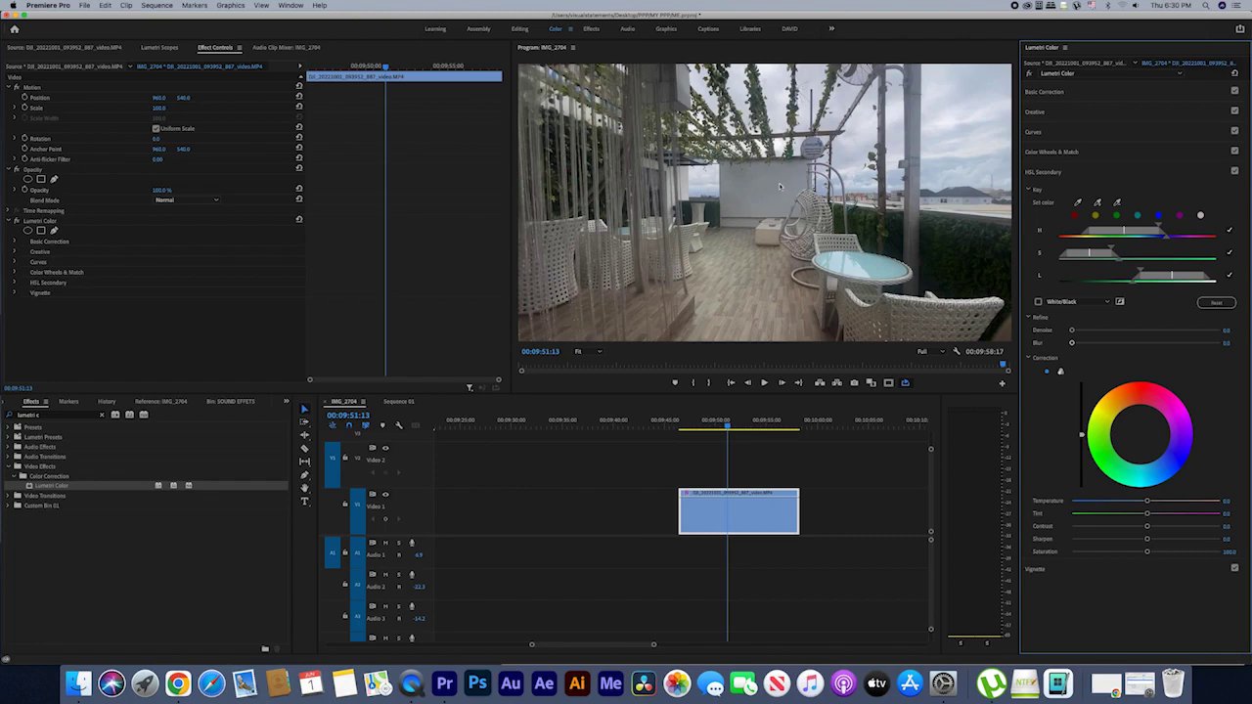
left_click(1039, 302)
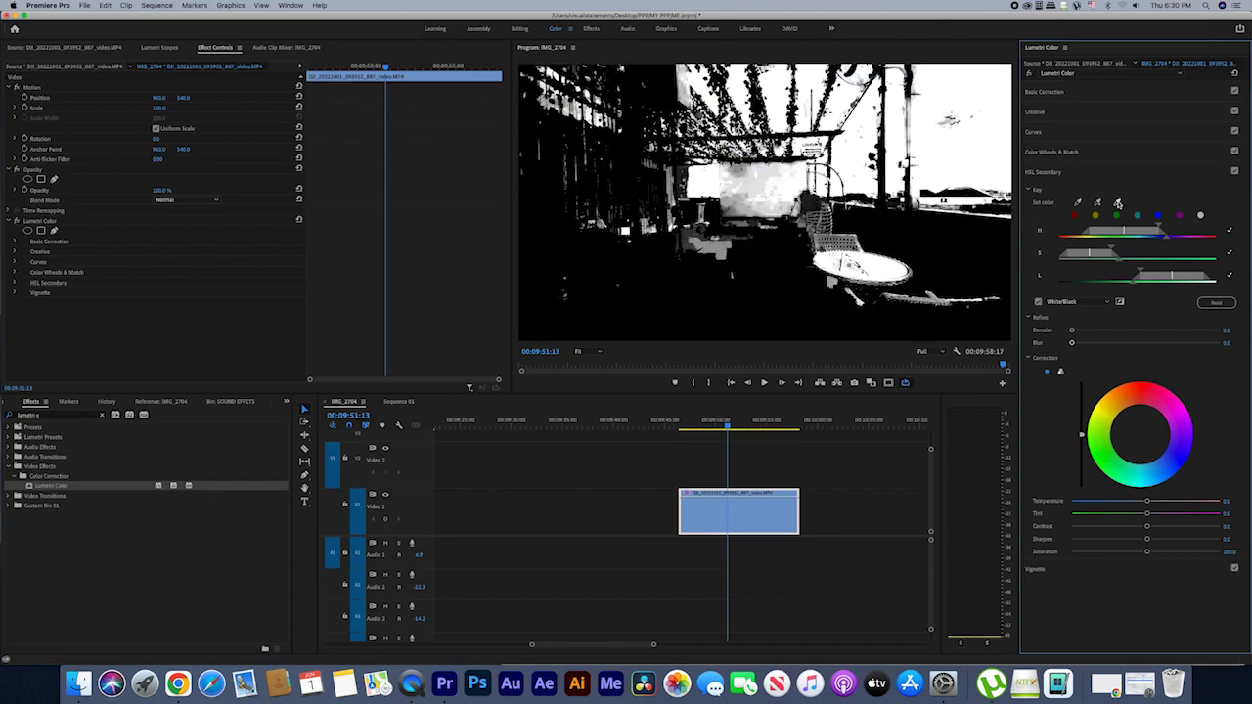
left_click(1118, 202)
left_click(763, 184)
left_click_drag(765, 185, 804, 185)
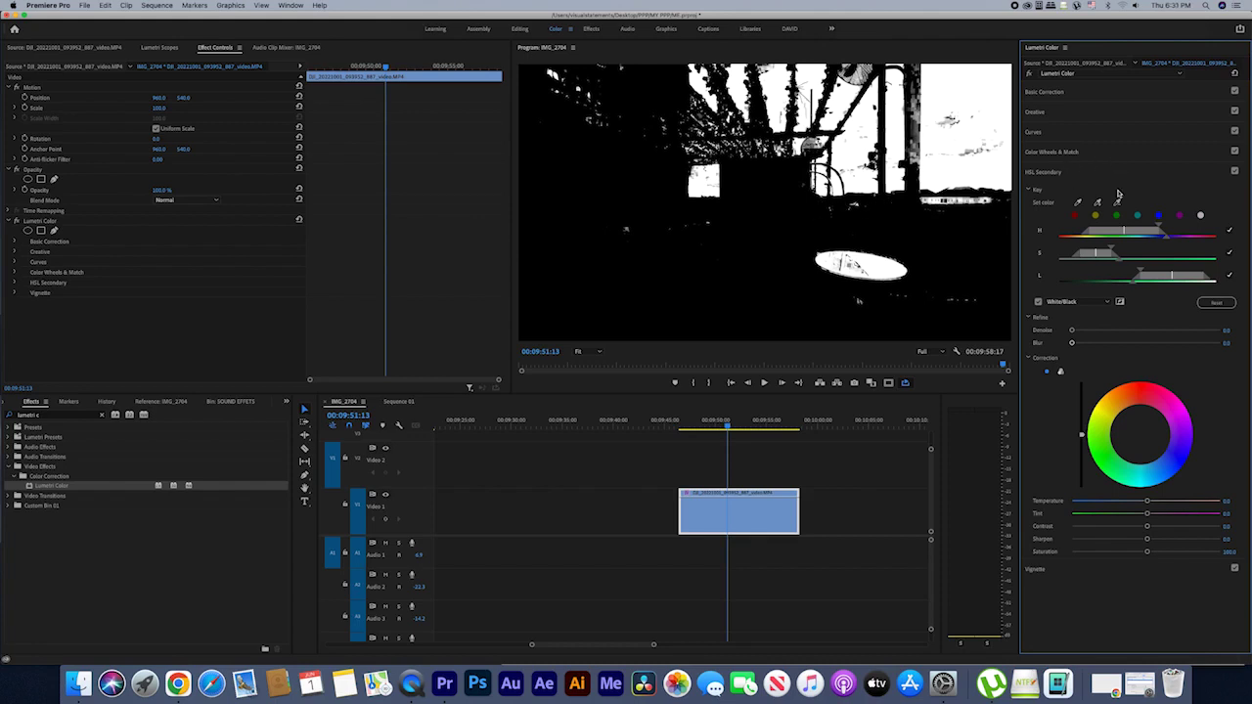
left_click(1118, 202)
left_click(802, 186)
Subtract the vertical metal pillar from the sky key, also sampling the small speck below the glass table
left_click(1039, 302)
left_click(1038, 302)
left_click_drag(916, 107, 916, 122)
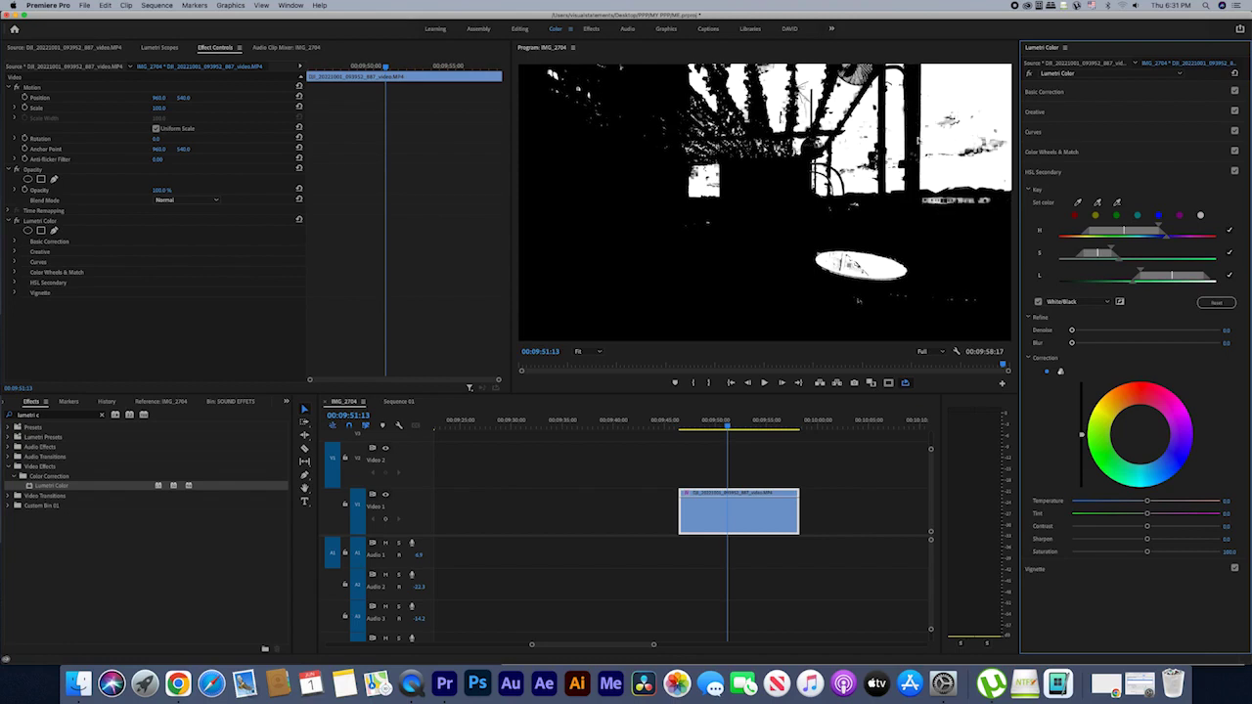
left_click(1098, 203)
left_click(858, 300)
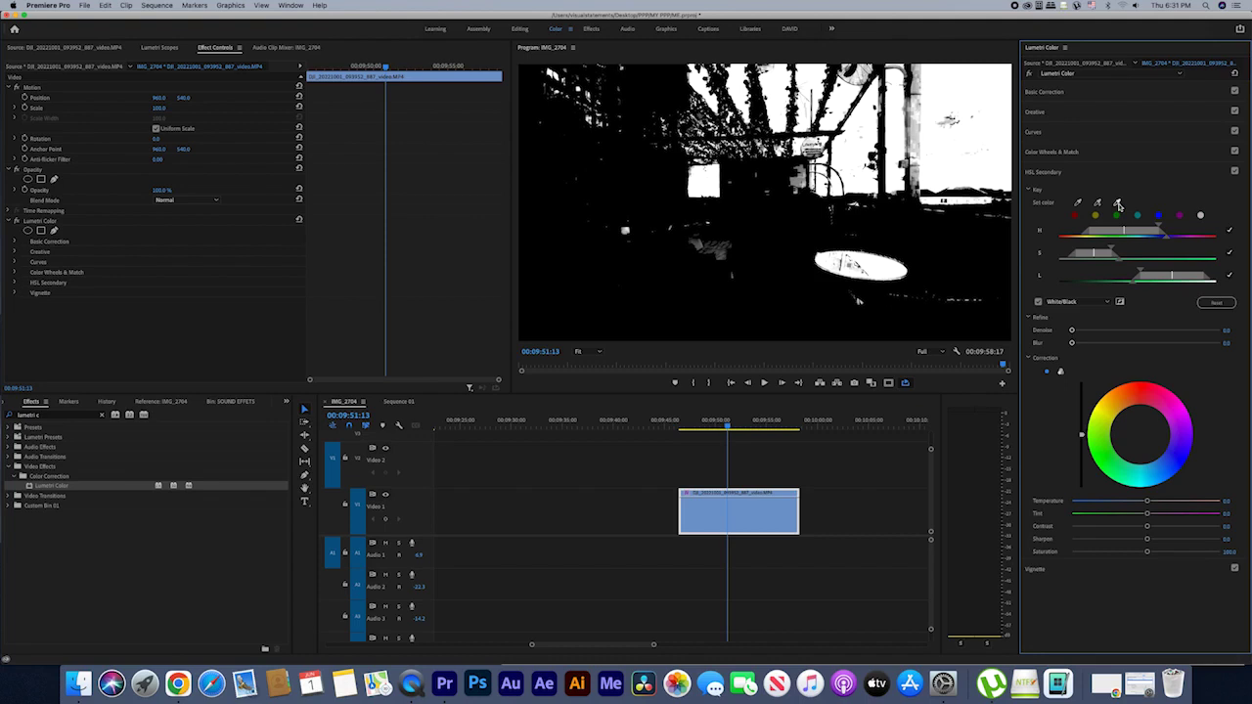
left_click(1118, 203)
left_click(910, 140)
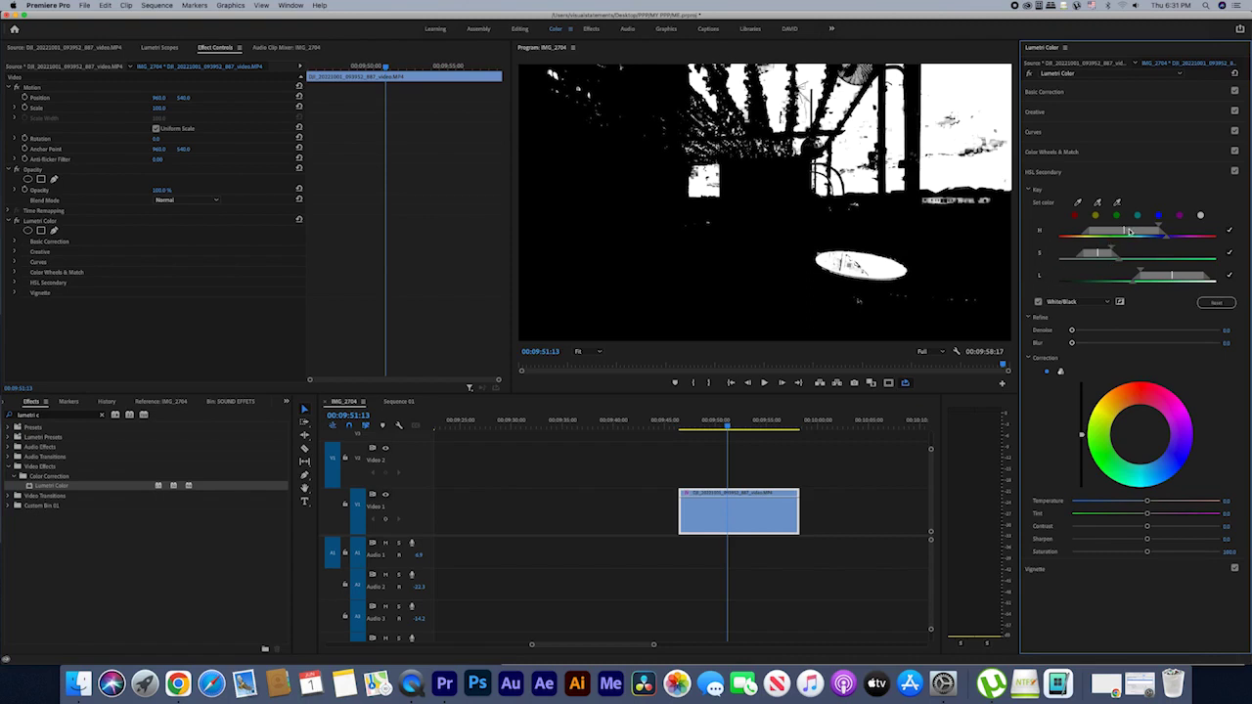
Shift the sky key's hue and saturation ranges slightly higher and move its luminance range toward the highlights
left_click_drag(1128, 231, 1133, 230)
left_click_drag(1104, 254, 1113, 250)
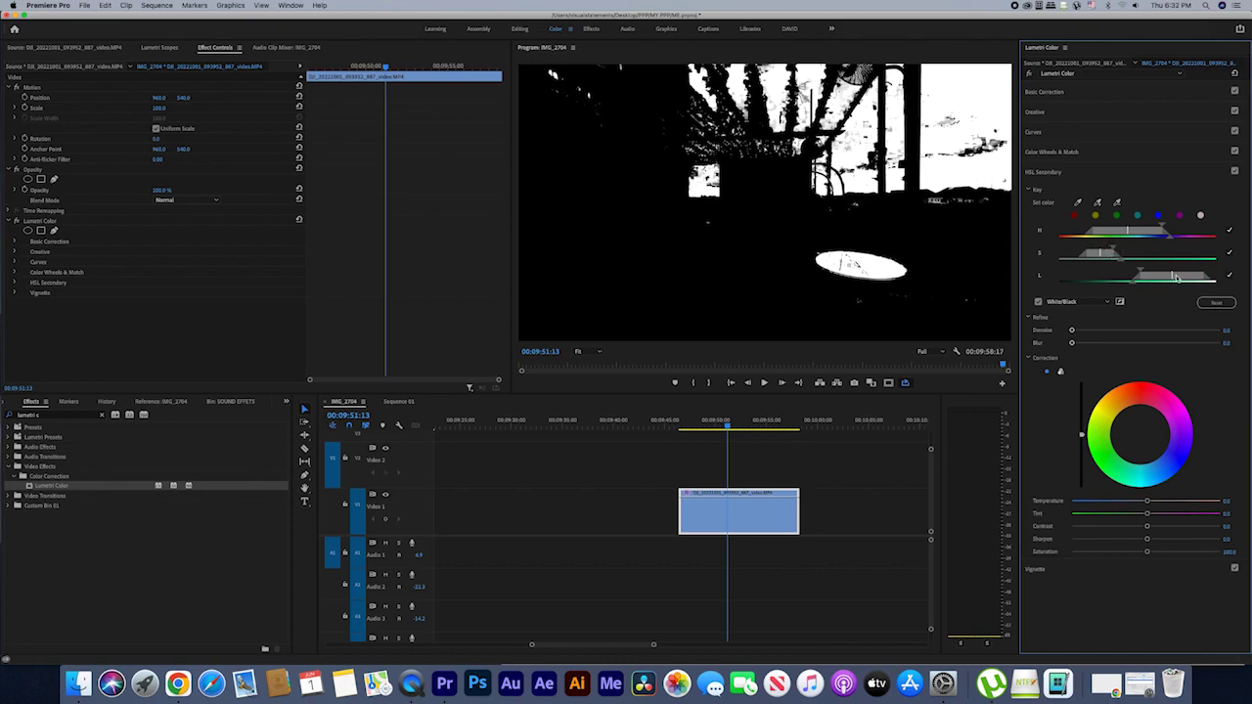
left_click_drag(1178, 276, 1192, 277)
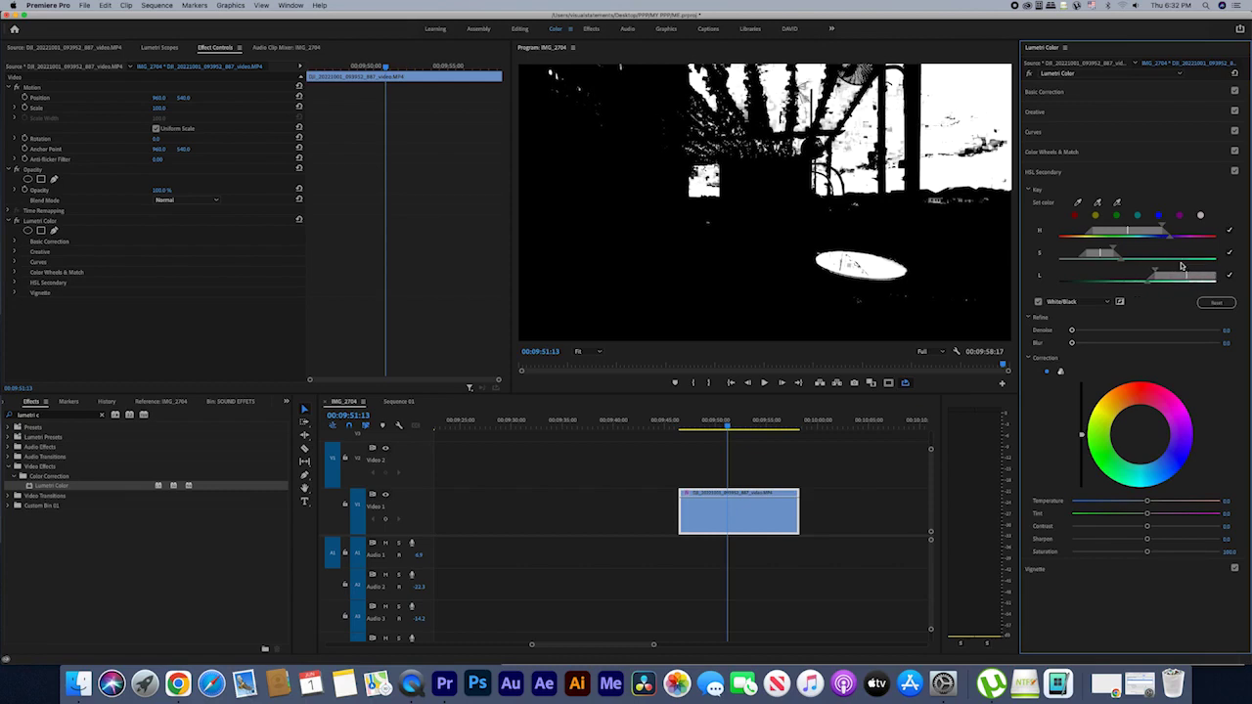
Preview the sky mask in motion, add slight denoise and blur to refine the key, and turn off the mask display
key("space")
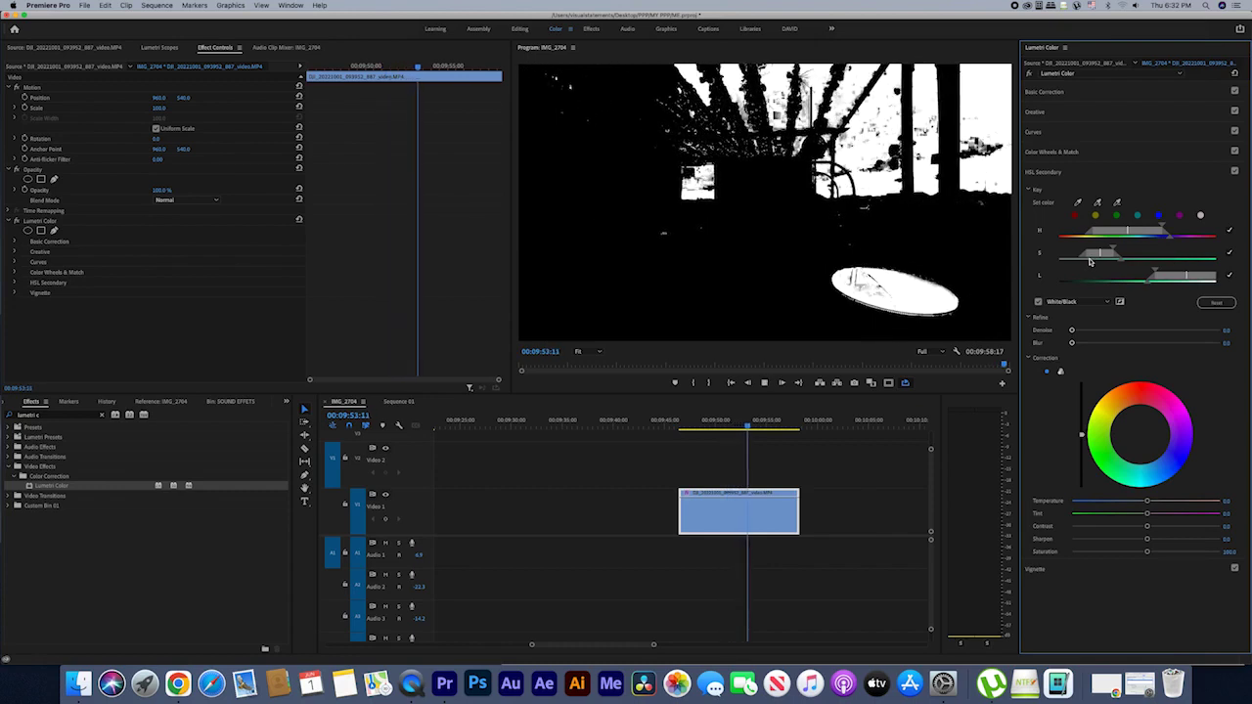
key("space")
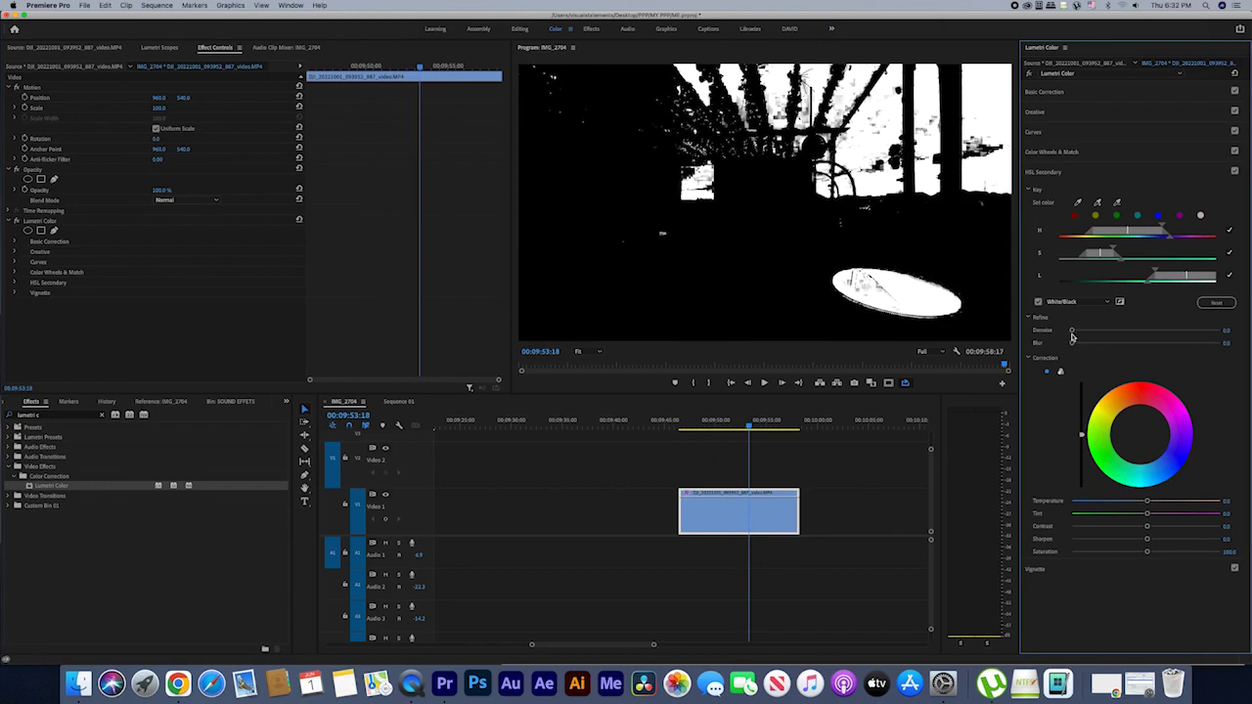
mouse_move(1072, 332)
left_mouse_down()
mouse_move(1080, 344)
mouse_move(1081, 331)
left_mouse_up()
left_click(1037, 303)
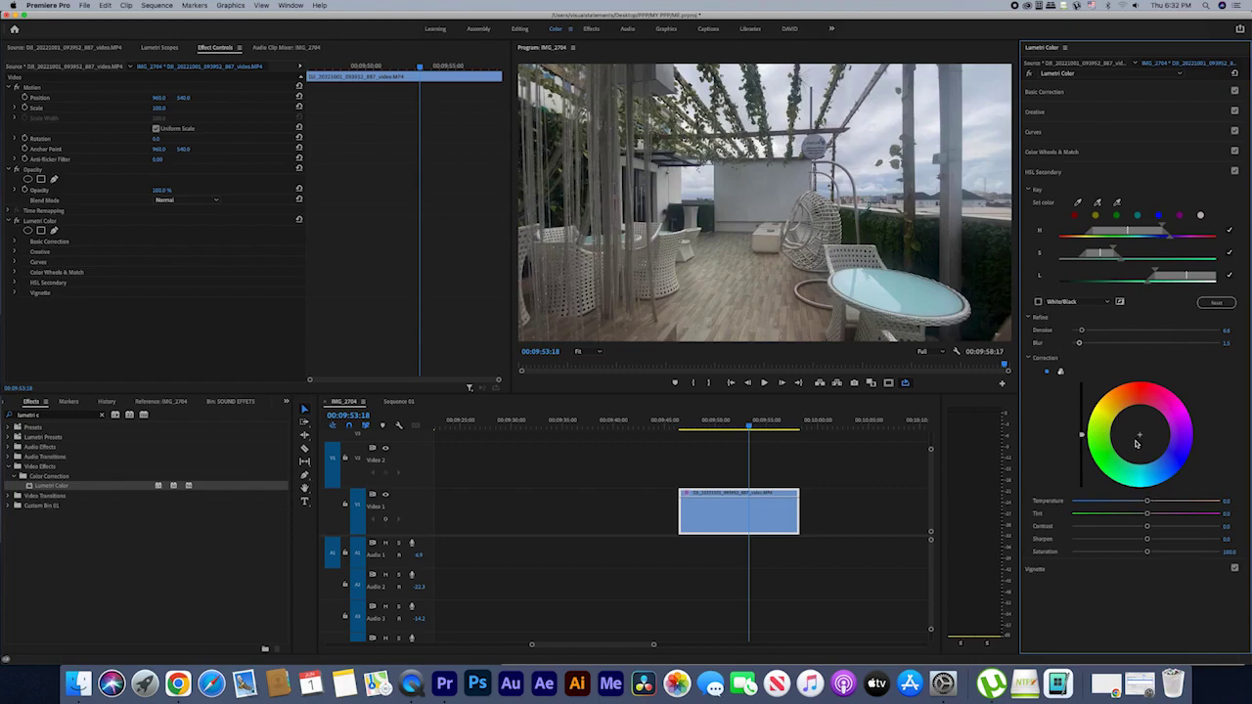
Tint the keyed sky strongly toward blue with the correction color wheel and raise its saturation to about 128
left_click_drag(1139, 434, 1150, 464)
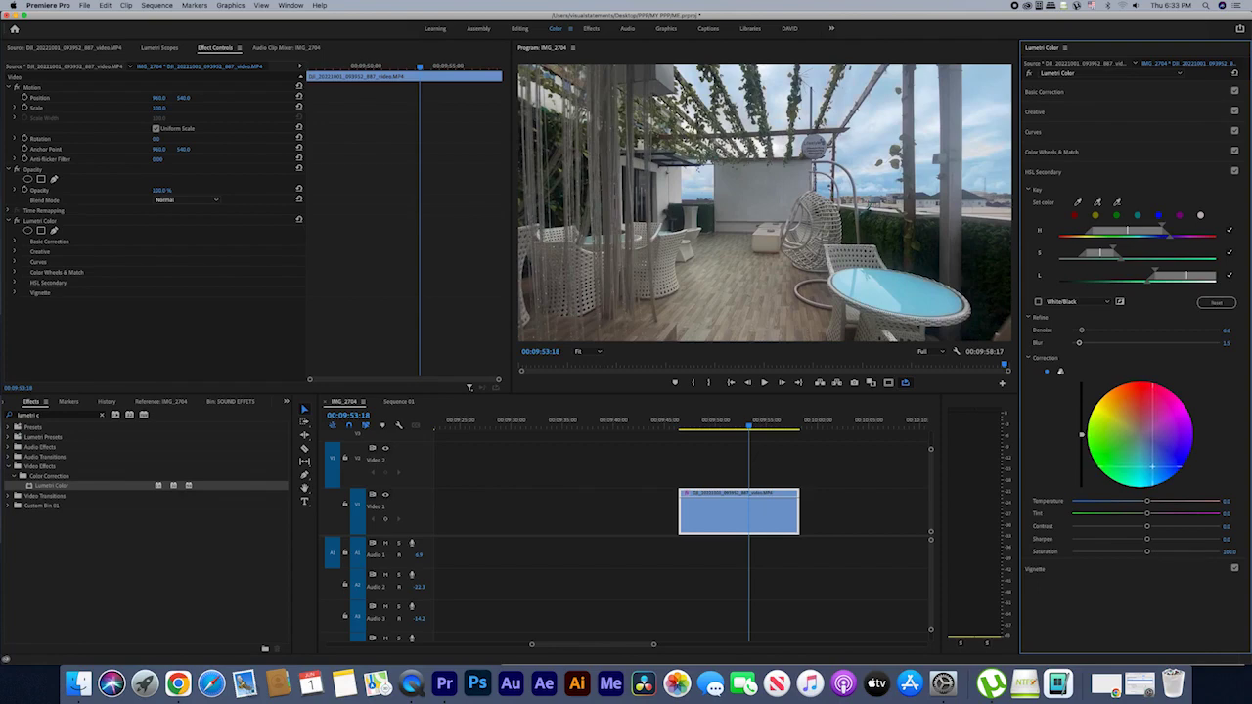
left_click_drag(1152, 466, 1152, 468)
left_click_drag(1154, 470, 1159, 474)
left_click_drag(1148, 552, 1167, 551)
Play the terrace clip from near its start to check the blue sky correction in motion
left_click_drag(749, 427, 686, 437)
key("space")
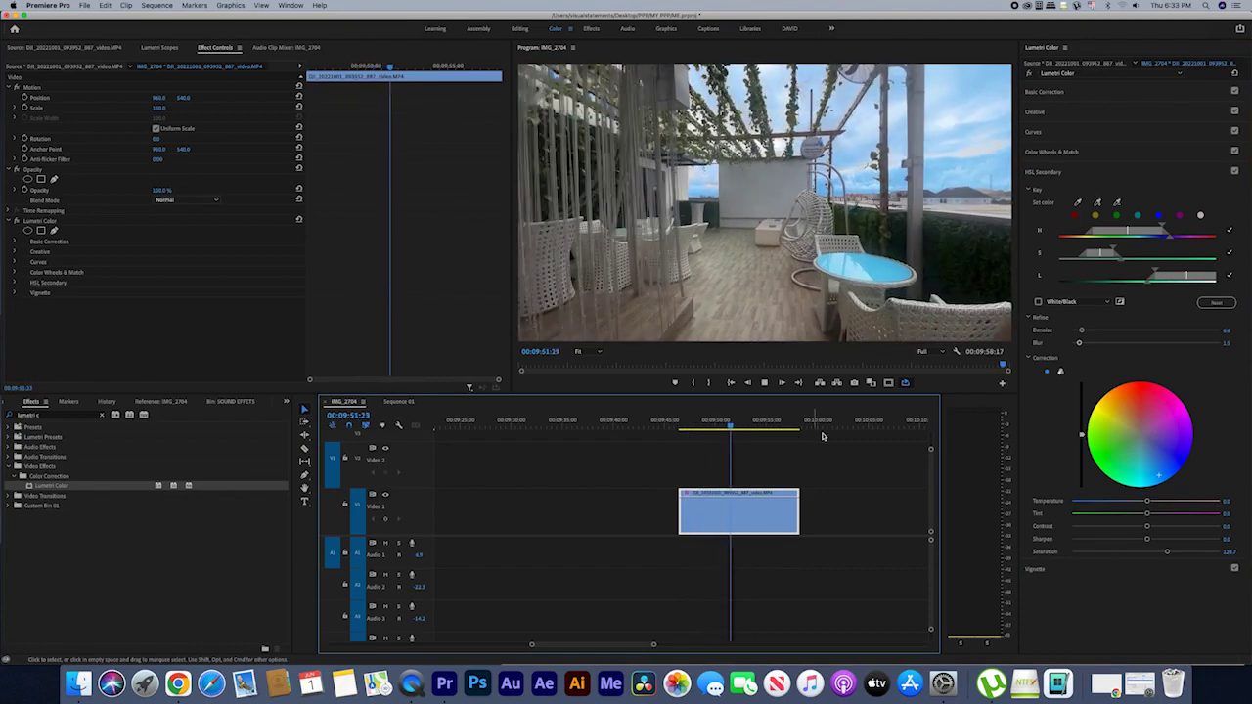
left_click(766, 429)
left_click_drag(766, 429, 693, 427)
key("space")
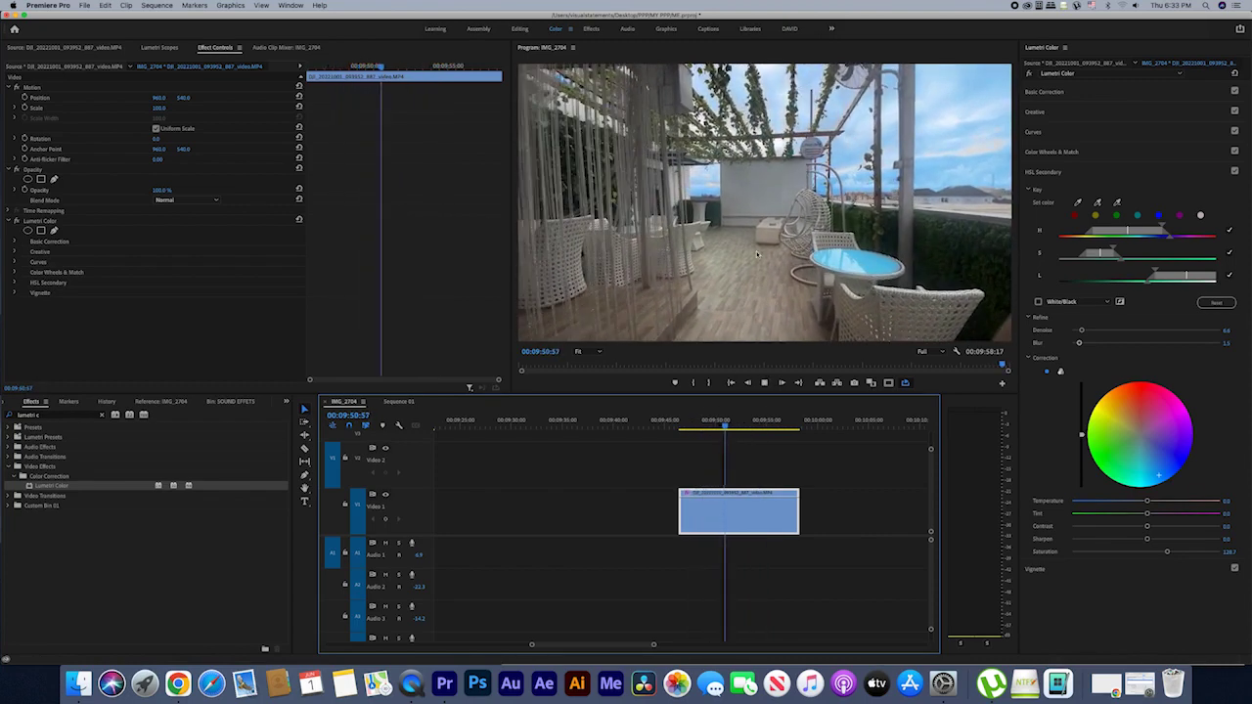
key("space")
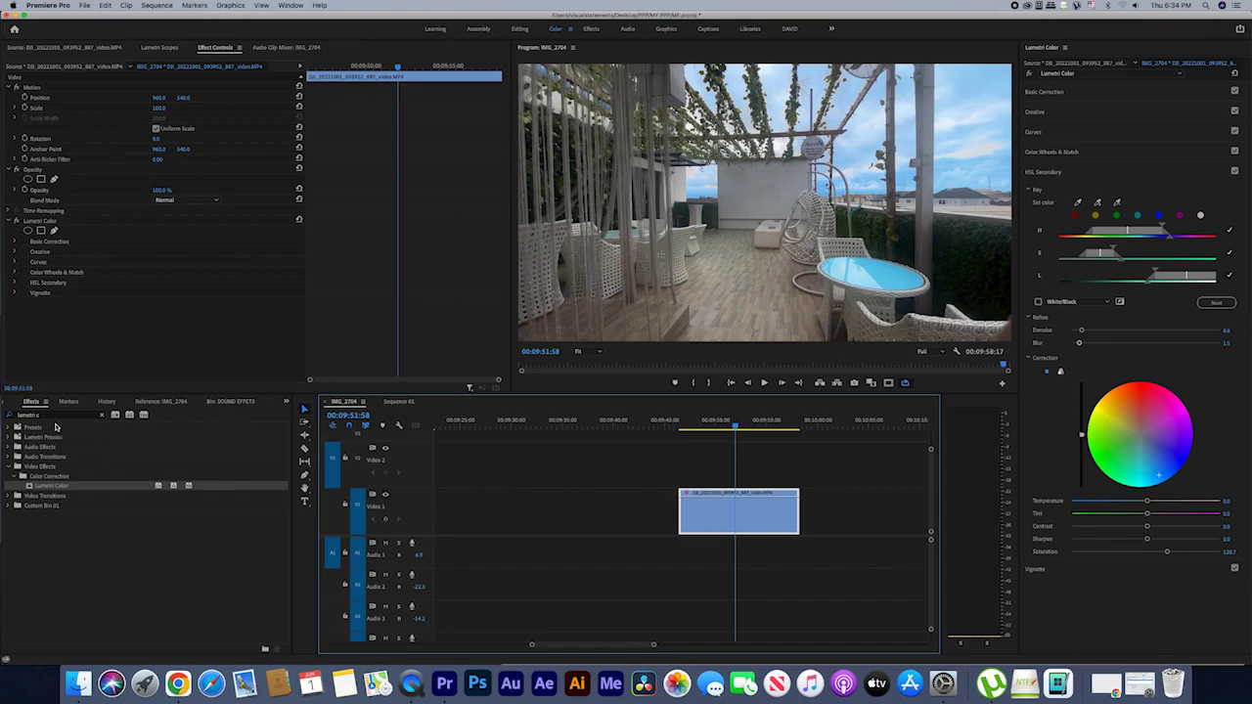
Apply a second Lumetri Color effect to the terrace clip and select it in the clip's effects
left_click(30, 488)
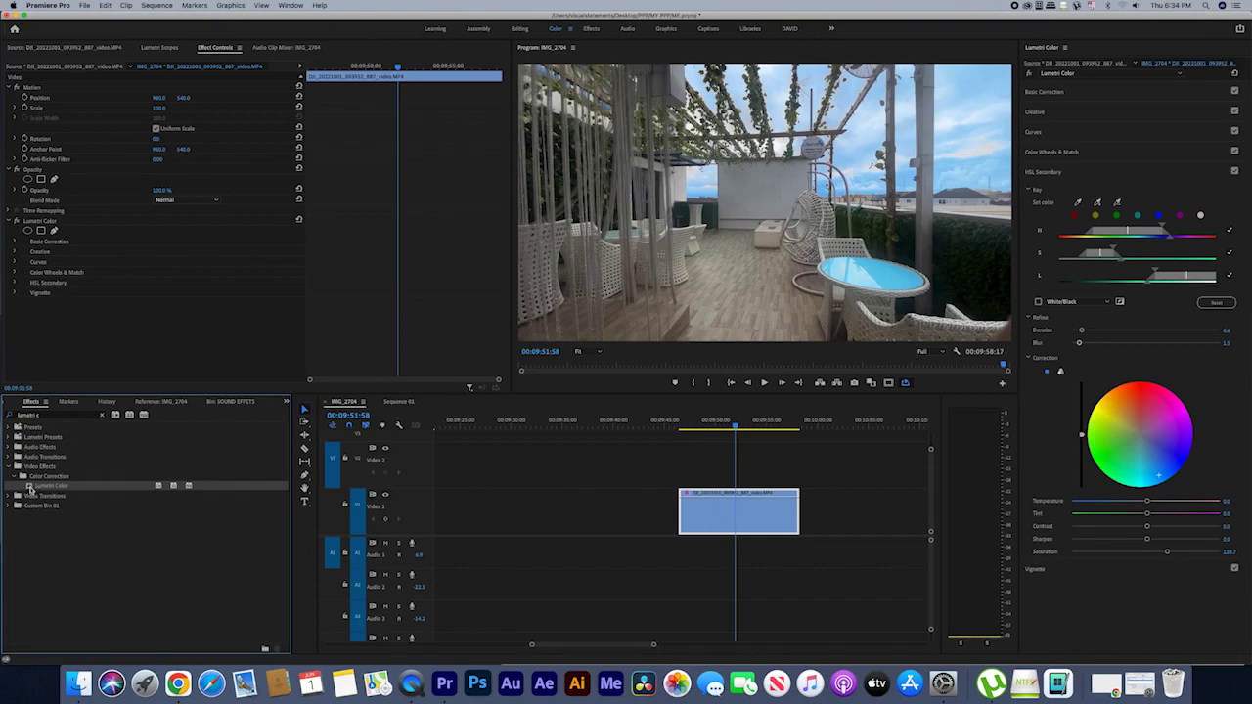
left_click_drag(29, 487, 737, 524)
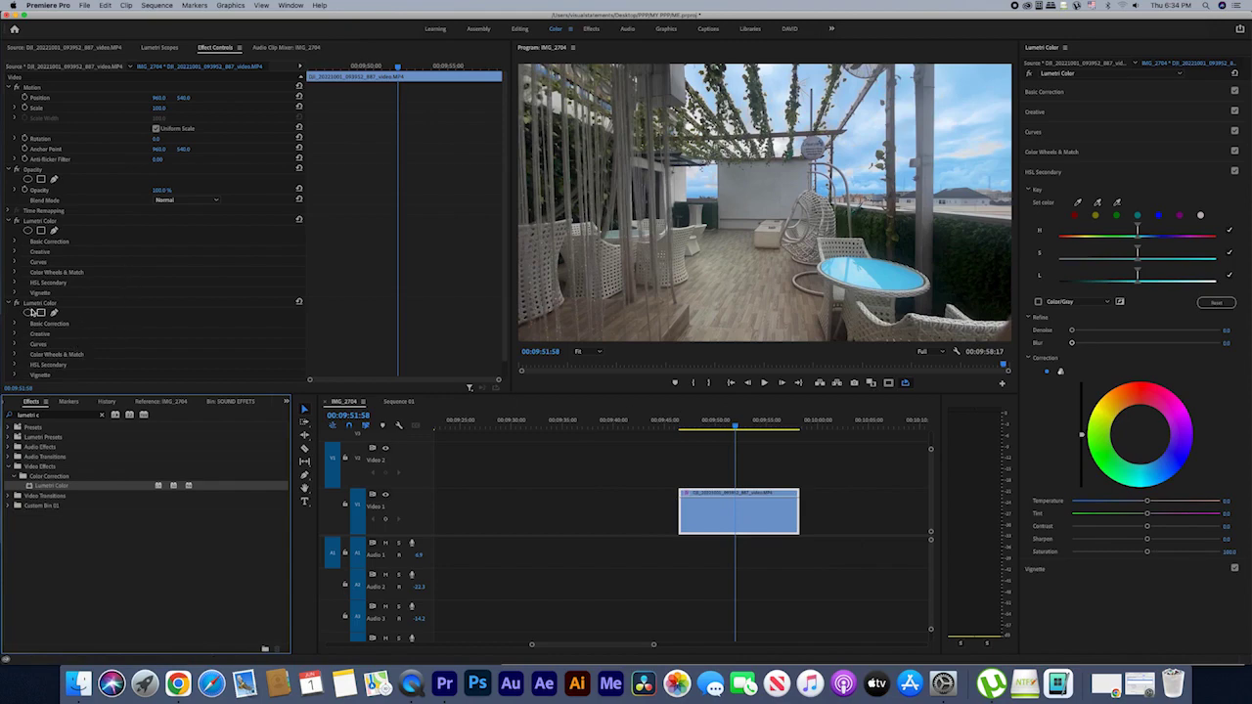
left_click(30, 304)
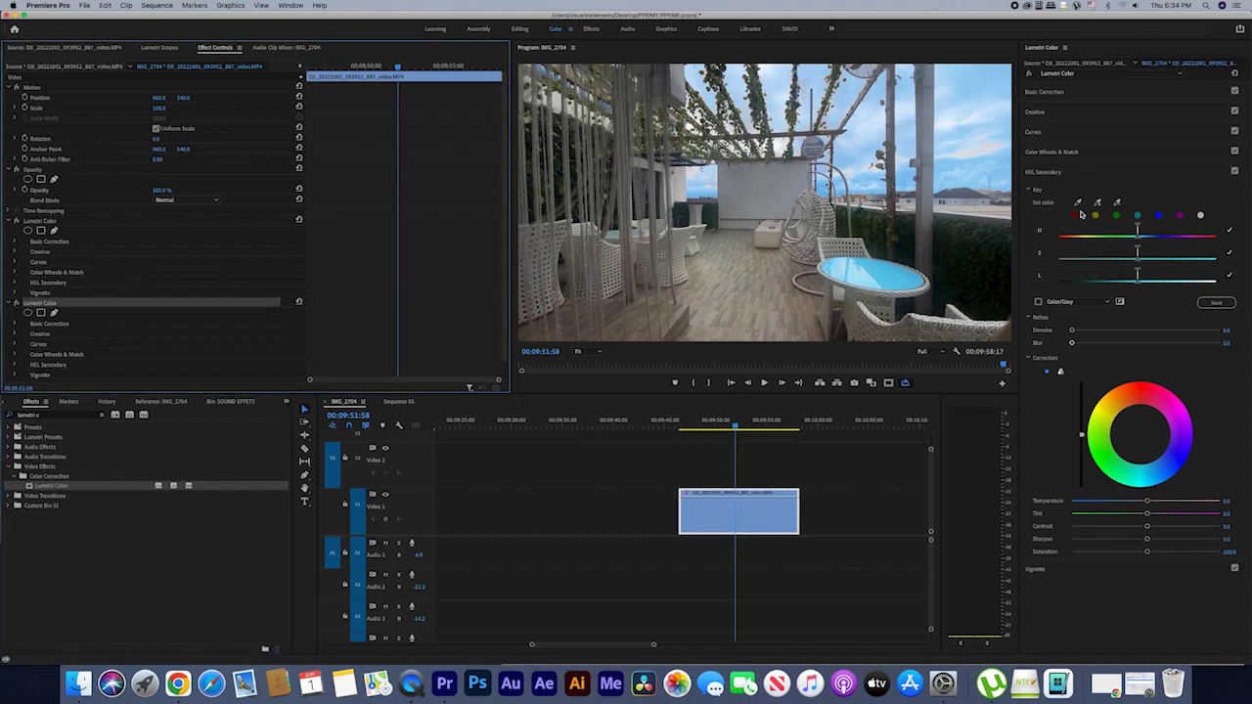
Grade the clip with the new effect's color wheels, shifting shadows slightly toward blue and highlights toward orange, and nudging the midtones
left_click(1075, 154)
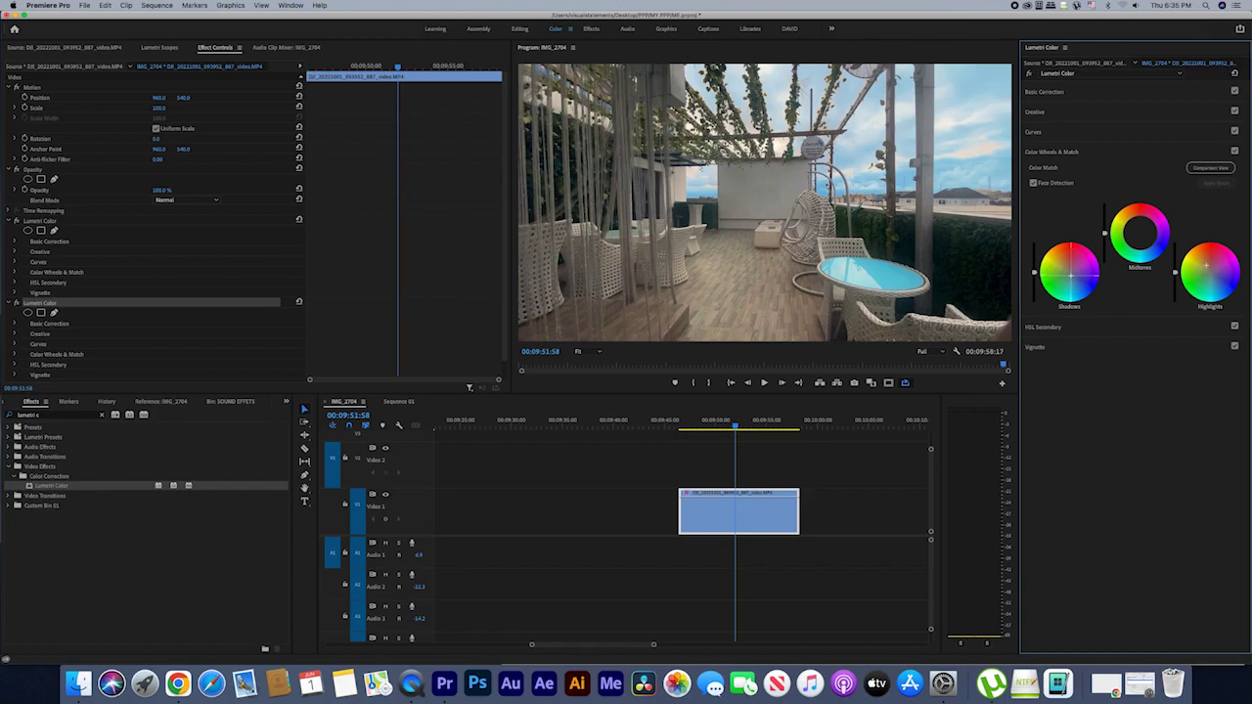
left_click_drag(1140, 234, 1140, 234)
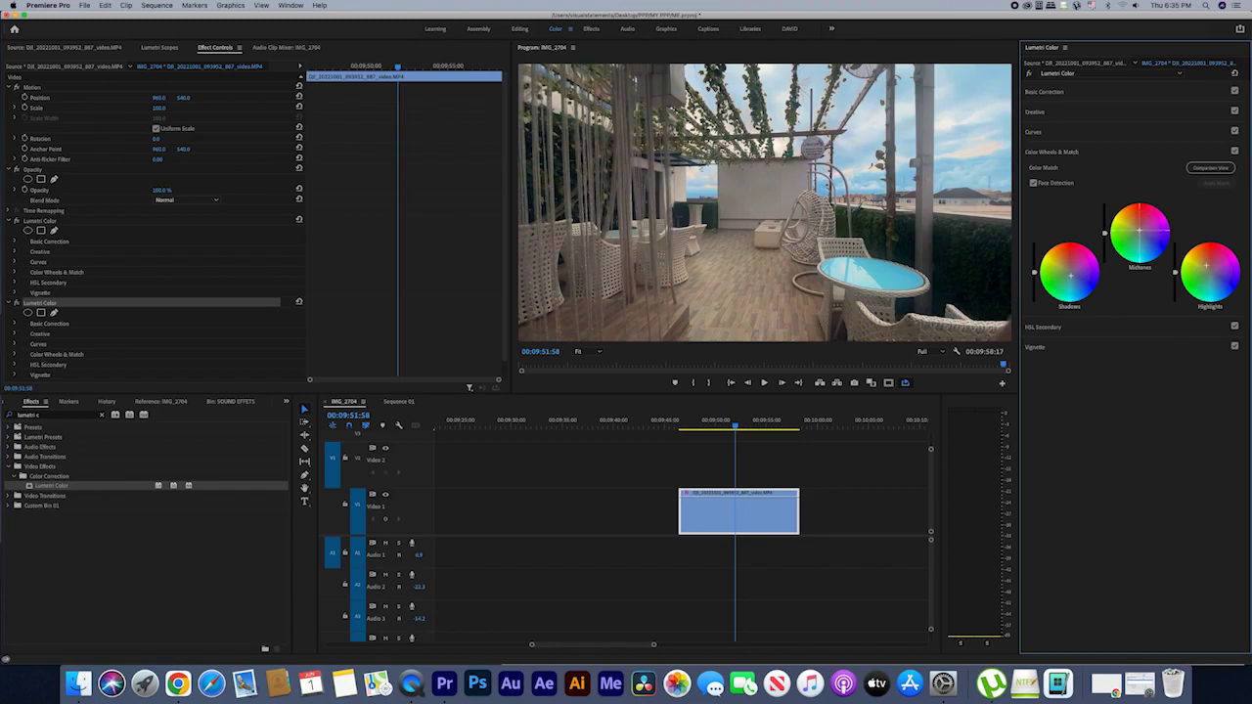
Play and scrub the terrace clip from near its start to review the overall grade with the blue sky
key("space")
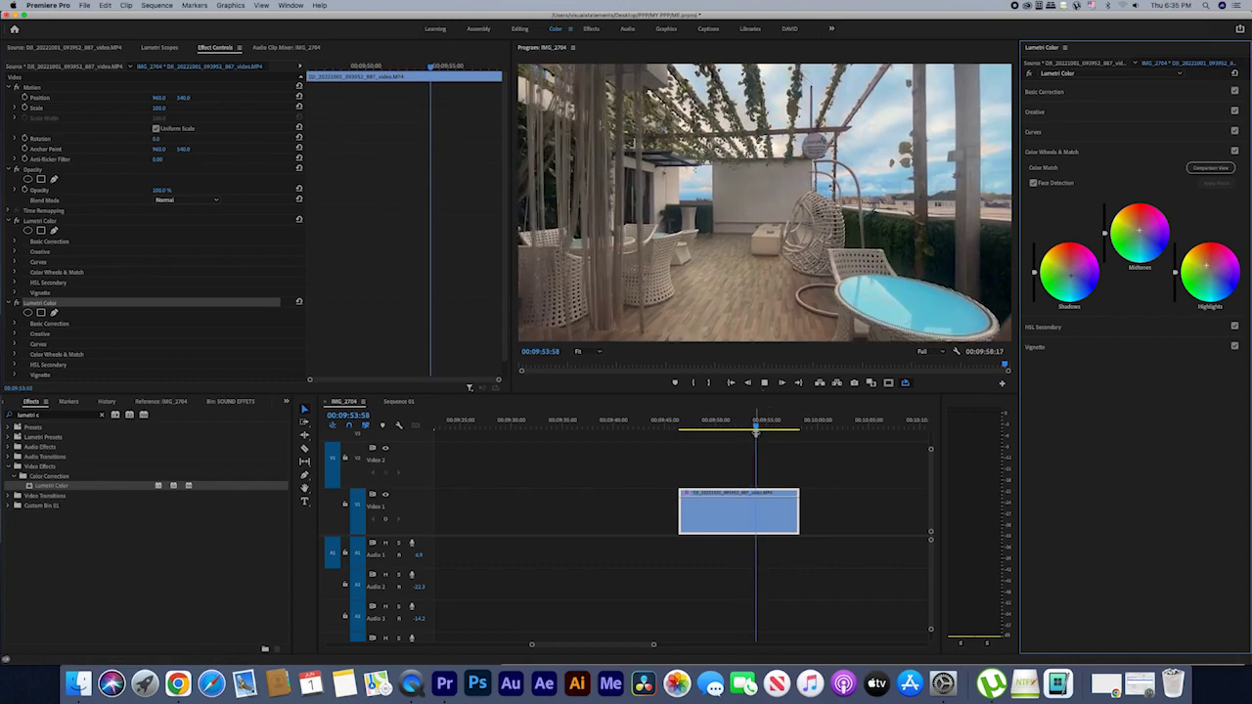
left_click_drag(748, 427, 695, 429)
key("space")
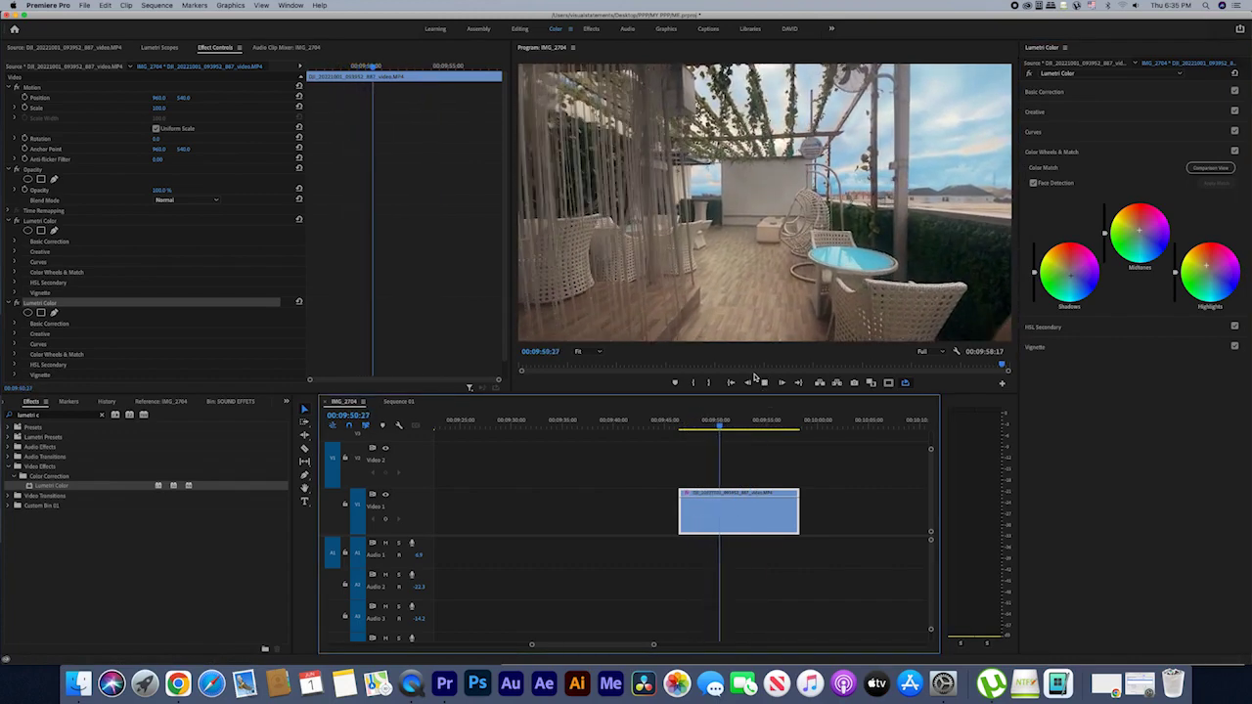
key("space")
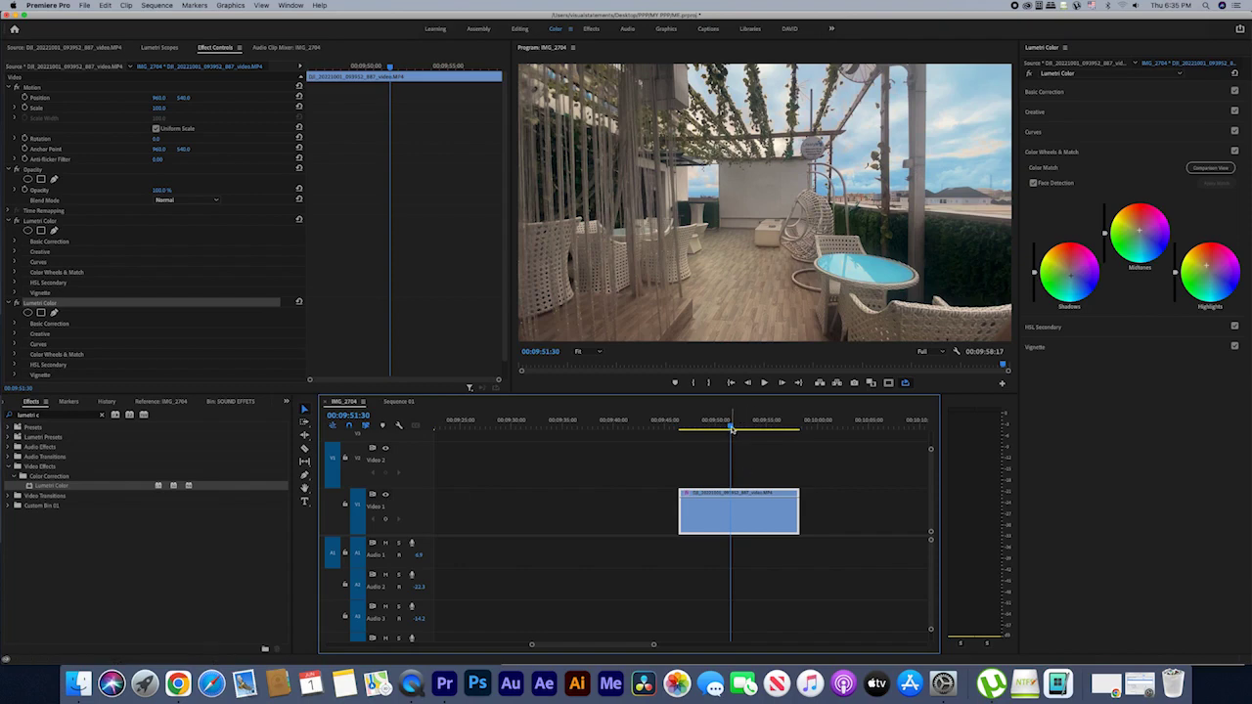
left_click_drag(730, 427, 699, 425)
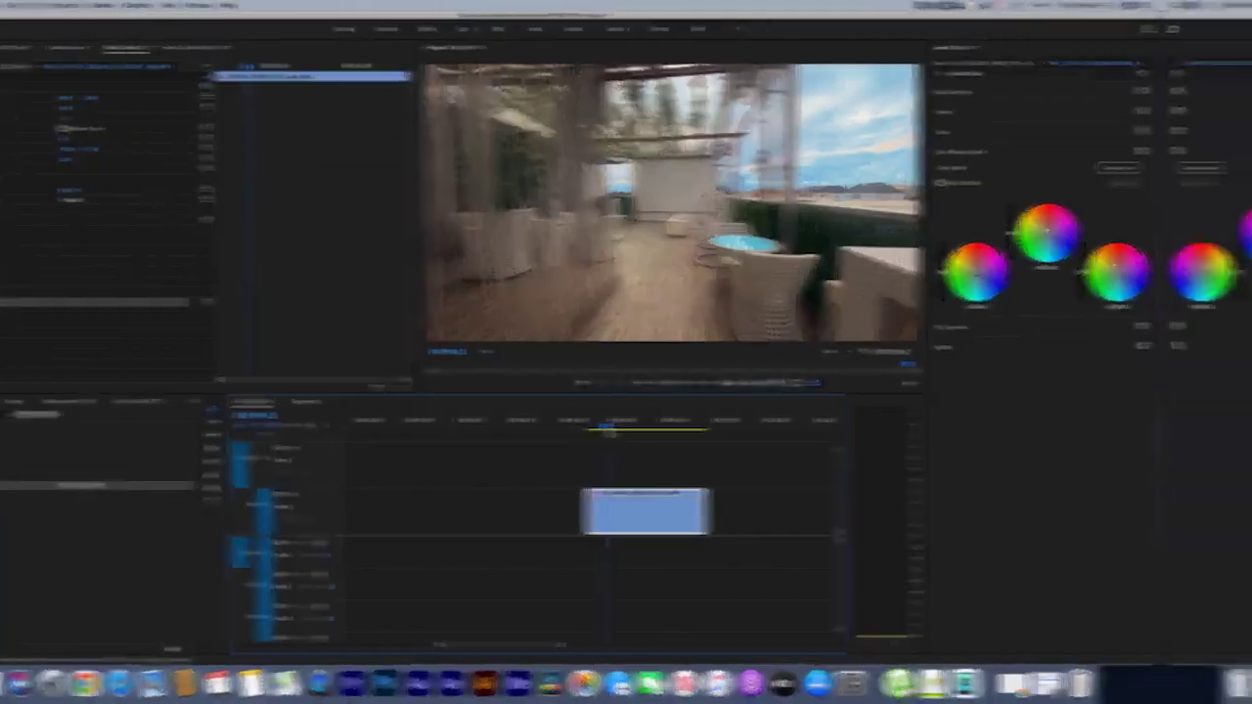